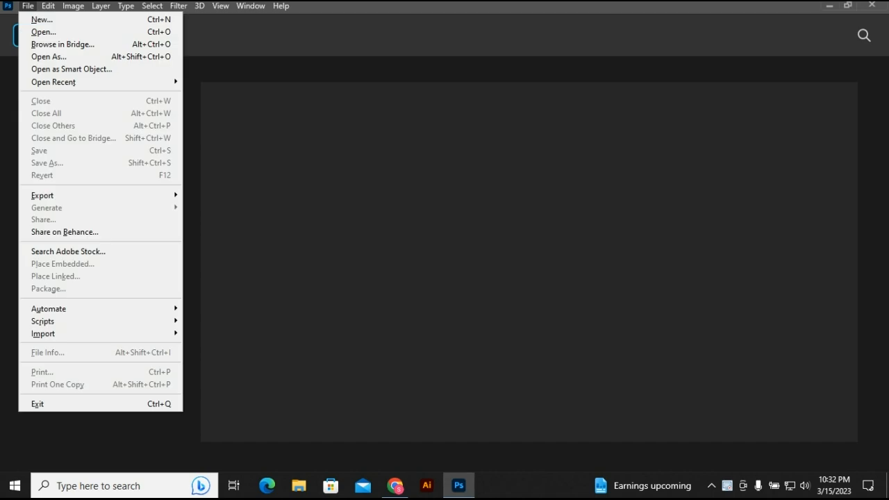
# Start a new document and set its measurement unit to pixels
pyautogui.click(40, 20)
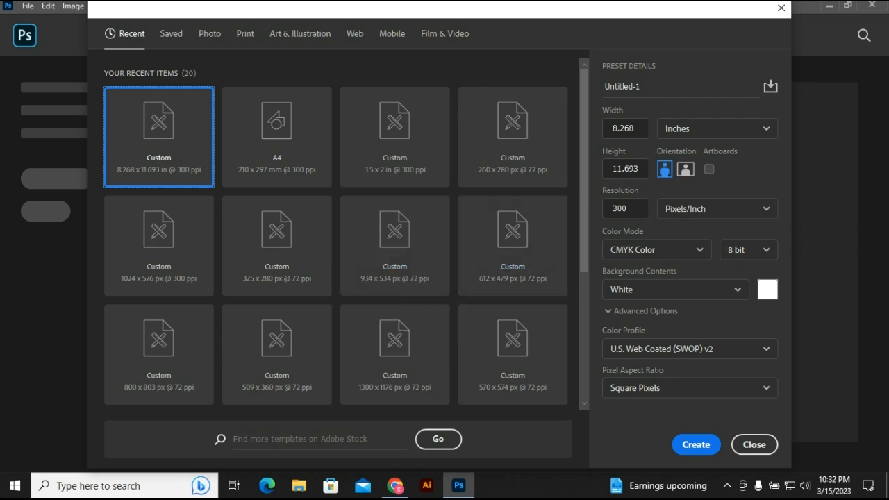
pyautogui.click(717, 129)
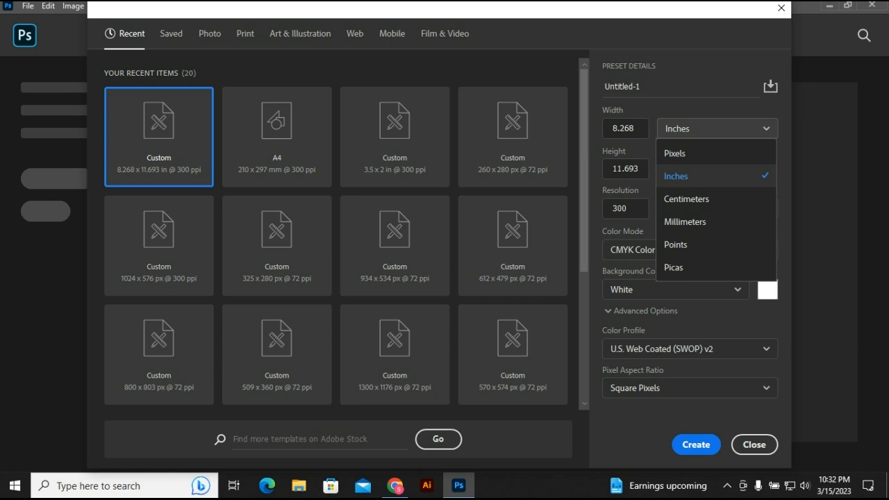
pyautogui.press('Up')
pyautogui.press('Up')
pyautogui.press('Up')
pyautogui.press('Up')
pyautogui.press('Up')
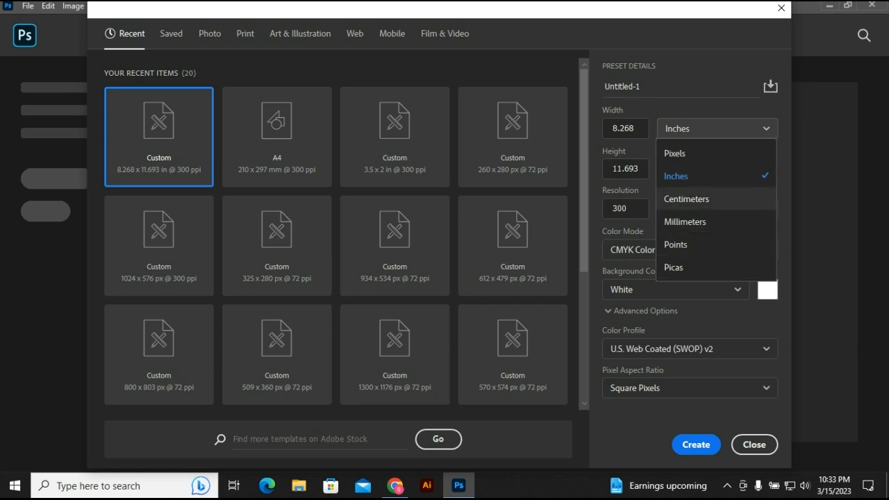
pyautogui.press('Return')
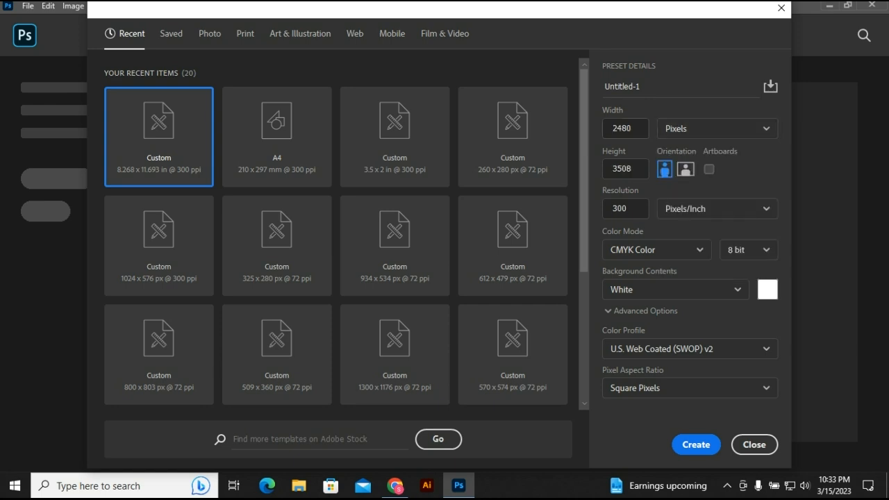
# Set the new document to 2000 × 2000 pixels in RGB Color and create it
pyautogui.click(622, 128)
pyautogui.write('2000')
pyautogui.press('Tab')
pyautogui.press('Tab')
pyautogui.write('2000')
pyautogui.click(657, 250)
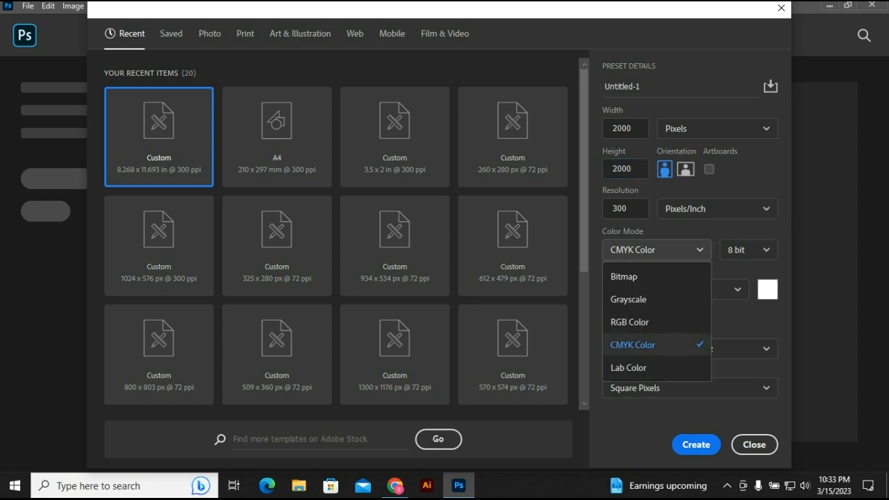
pyautogui.click(629, 321)
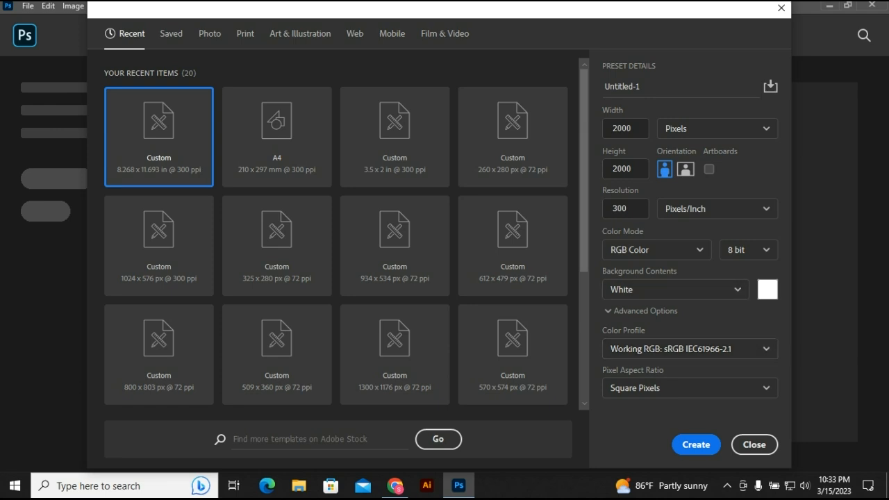
pyautogui.press('Return')
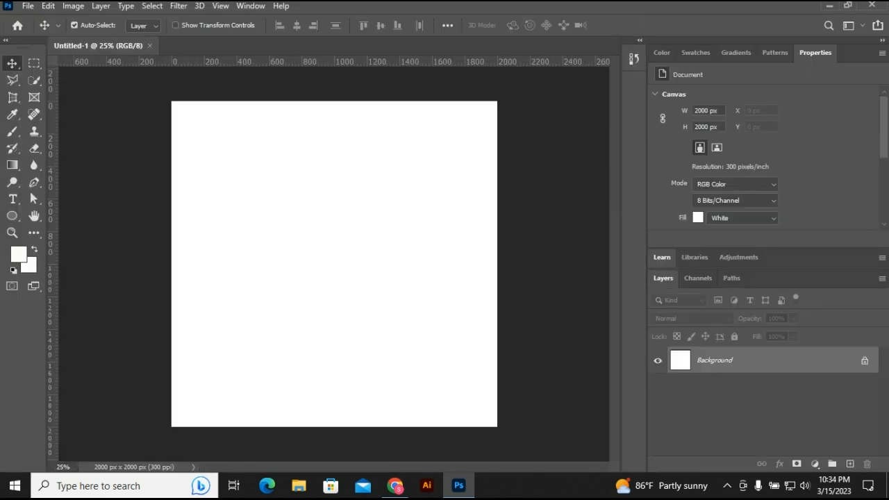
# Draw a rectangle shape that covers the whole canvas as an off-white background
pyautogui.click(12, 216)
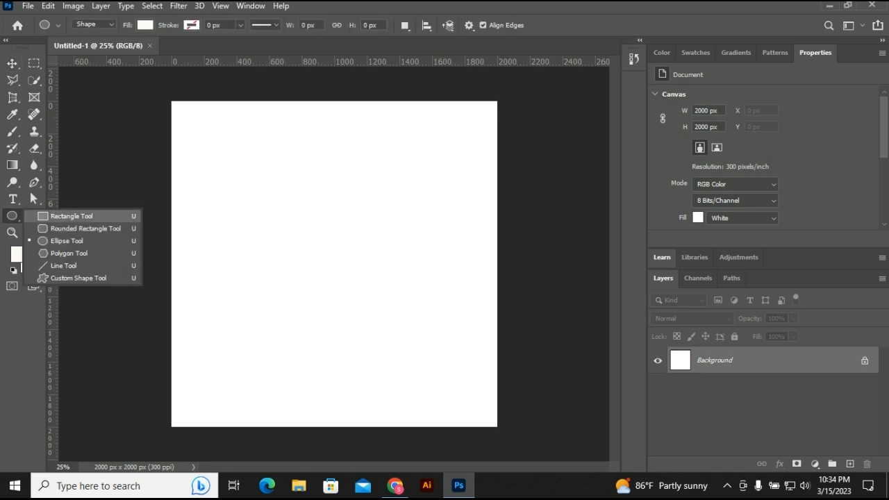
pyautogui.click(77, 212)
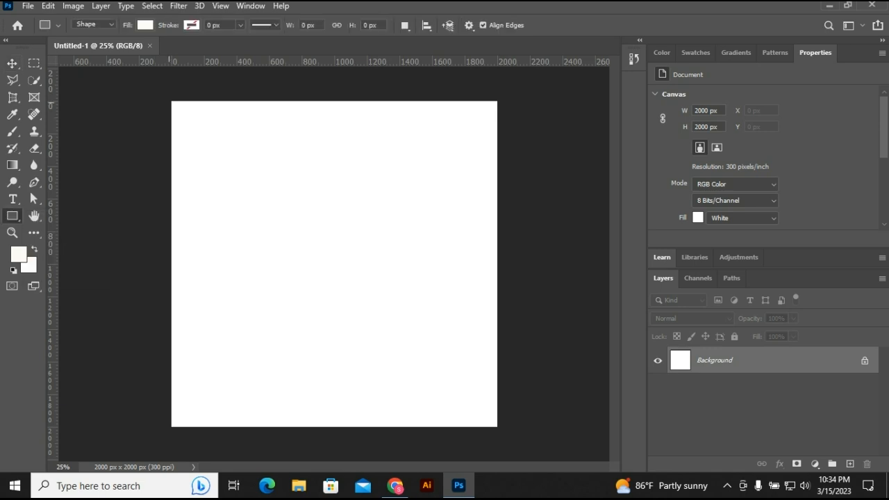
pyautogui.moveTo(172, 102); pyautogui.dragTo(497, 426)
# Draw a tall rectangle about 320 × 1136 px left of the canvas centre and fill it with yellow #e9d709
pyautogui.moveTo(260, 172); pyautogui.dragTo(312, 357)
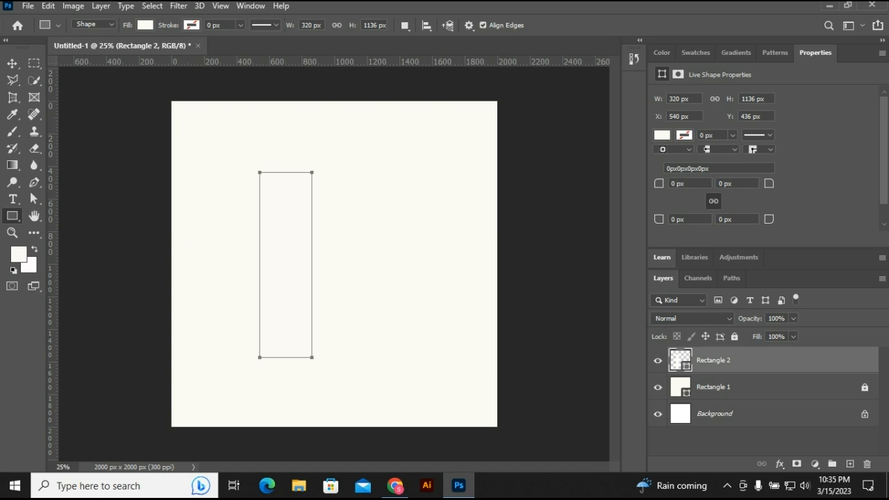
pyautogui.doubleClick(680, 360)
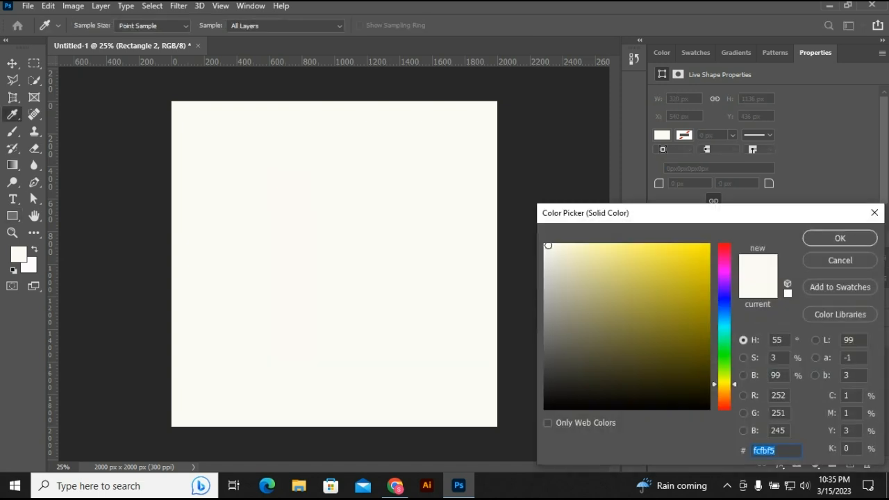
pyautogui.click(702, 257)
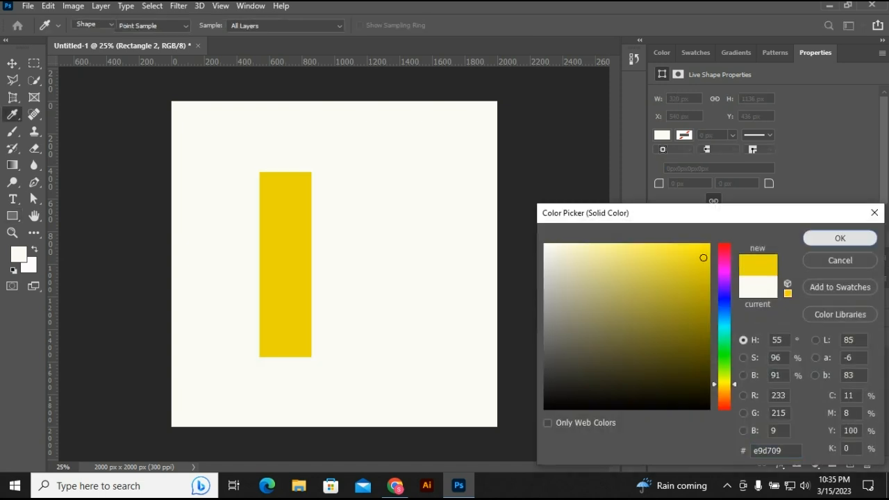
pyautogui.click(840, 238)
# Rotate the yellow rectangle clockwise into a diagonal bar and move it so it runs off the canvas's right edge
pyautogui.click(11, 63)
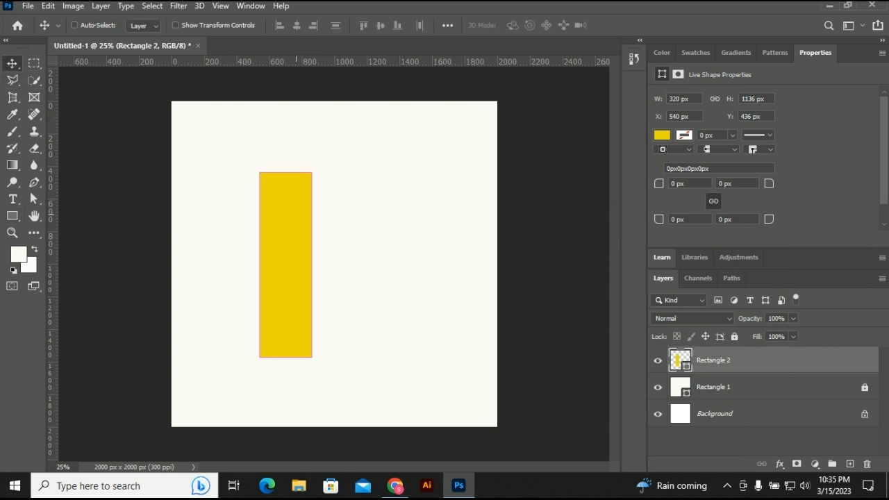
pyautogui.hotkey('ctrl', 't')
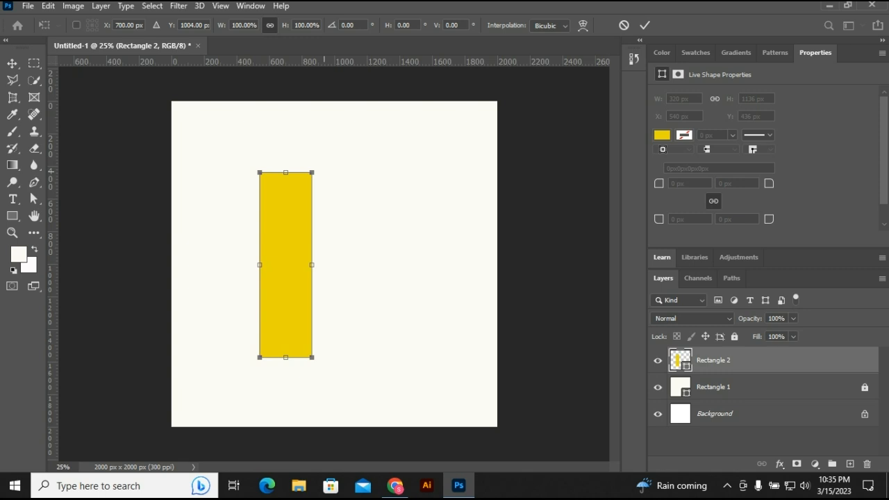
pyautogui.moveTo(312, 175); pyautogui.dragTo(362, 217)
pyautogui.click(12, 63)
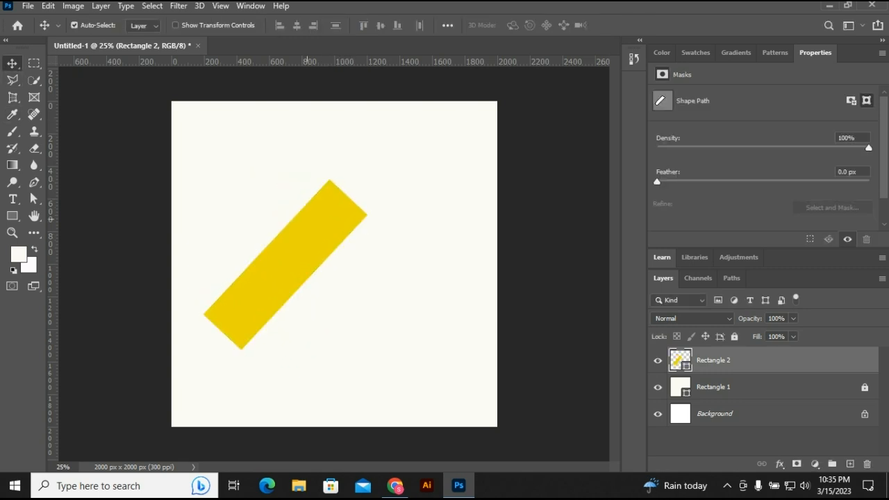
pyautogui.moveTo(308, 223); pyautogui.dragTo(482, 182)
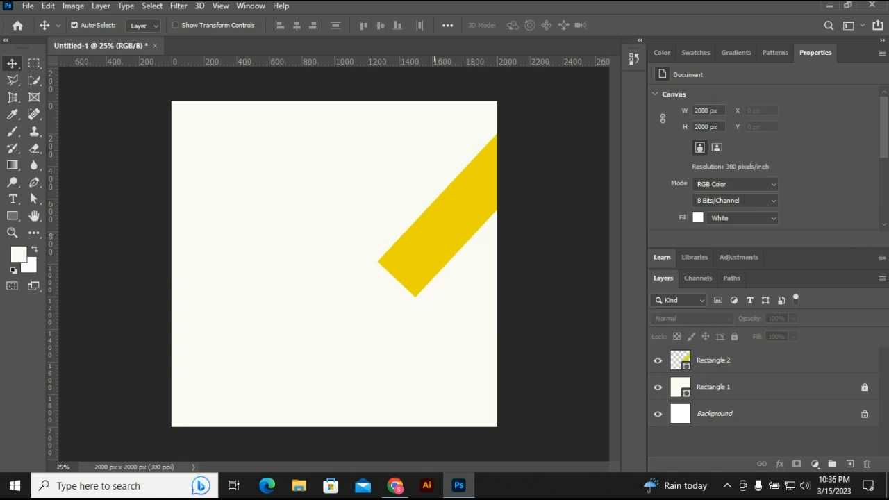
# Duplicate the yellow bar below itself, flip the copy horizontally and align both into a left-pointing chevron
pyautogui.keyDown('alt'); pyautogui.moveTo(434, 235); pyautogui.dragTo(447, 331); pyautogui.keyUp('alt')
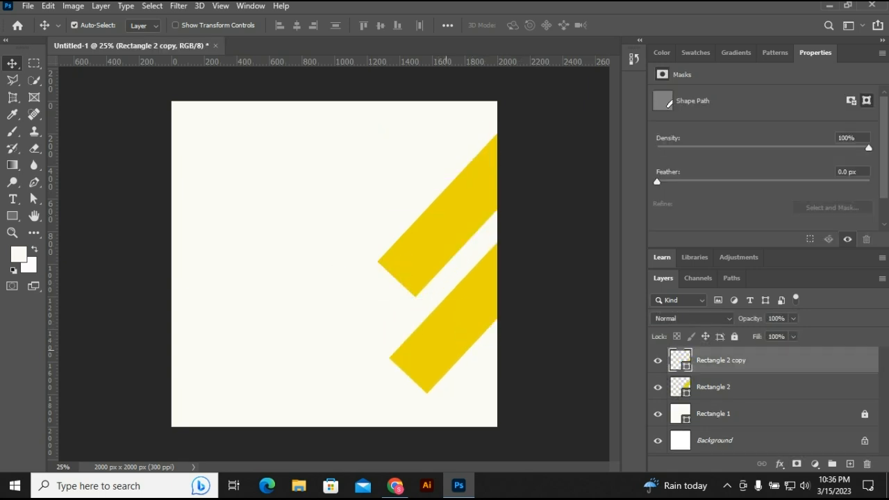
pyautogui.hotkey('ctrl', 't')
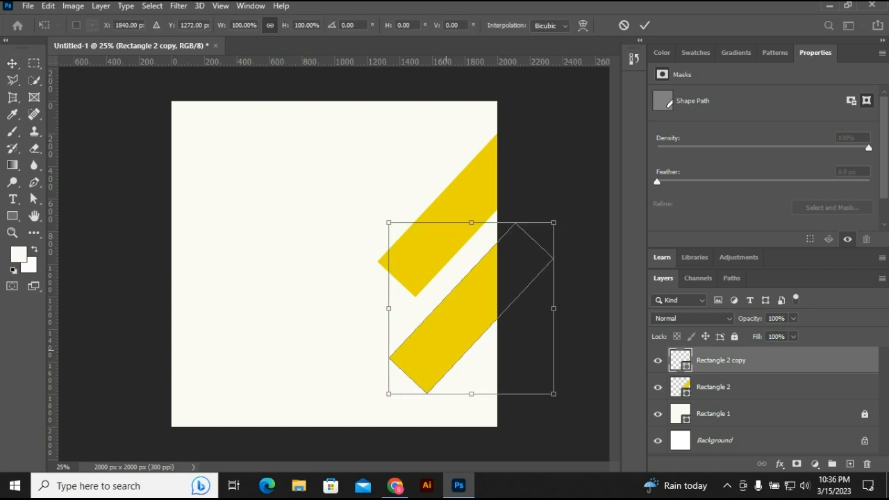
pyautogui.rightClick(446, 109)
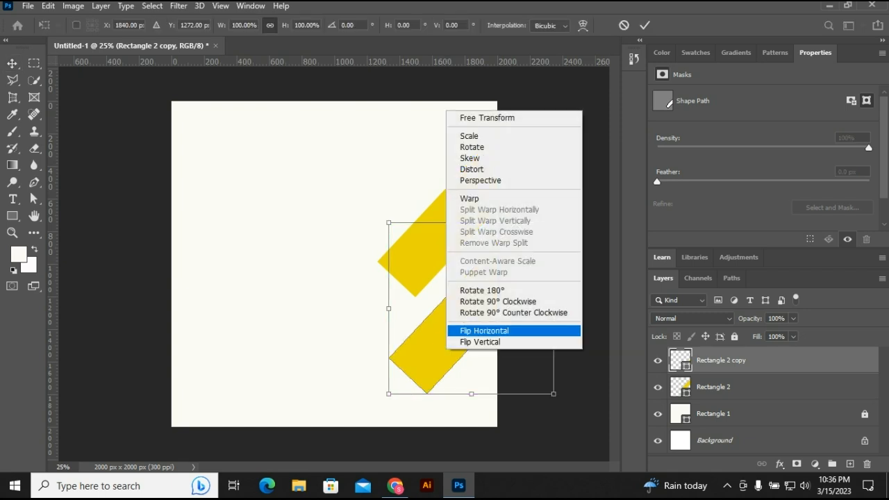
pyautogui.click(479, 331)
pyautogui.moveTo(474, 323); pyautogui.dragTo(463, 325)
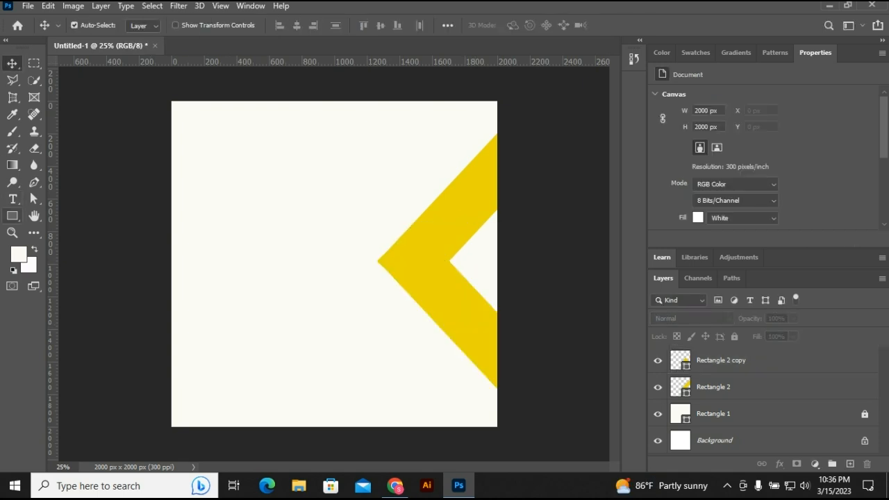
# Draw a circle filled with pink #d51a84 and place it left of the chevron at about 896 px in diameter
pyautogui.moveTo(13, 216); pyautogui.dragTo(70, 241)
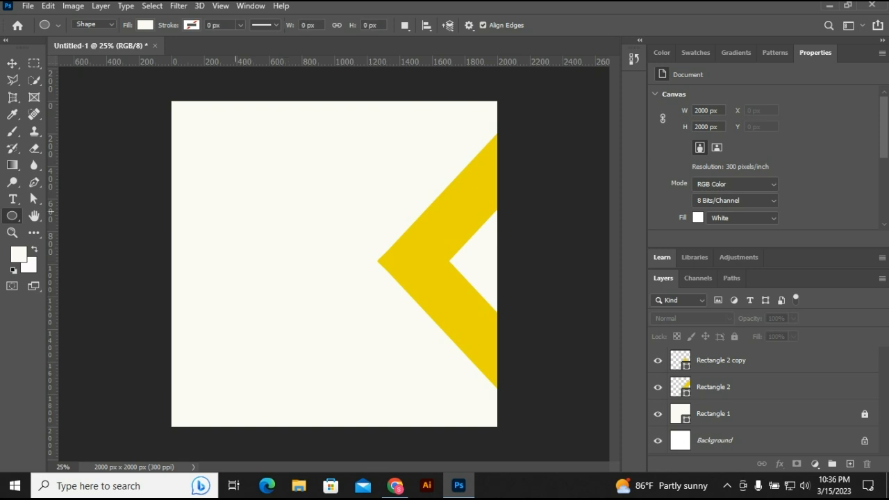
pyautogui.moveTo(227, 212); pyautogui.dragTo(307, 303)
pyautogui.doubleClick(679, 360)
pyautogui.click(690, 271)
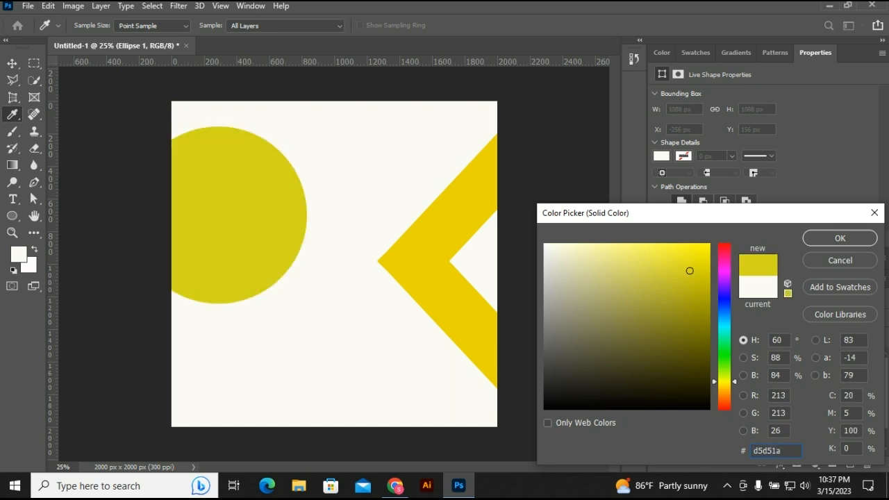
pyautogui.click(724, 259)
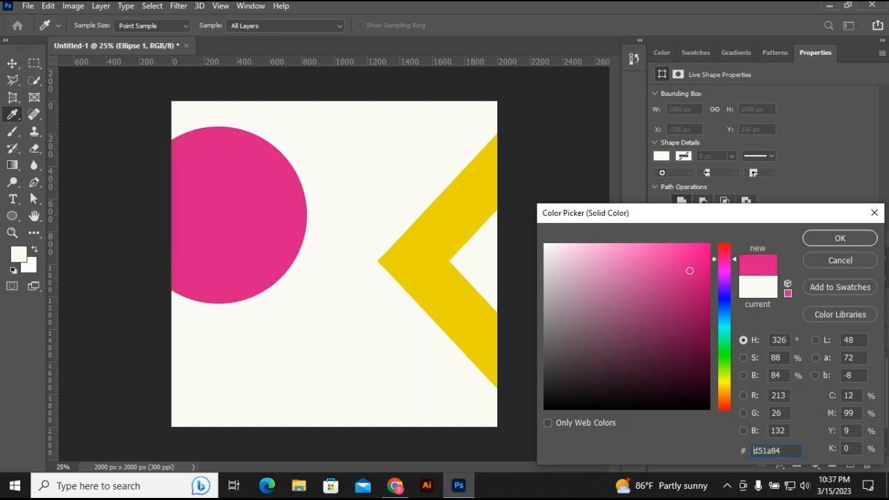
pyautogui.click(840, 238)
pyautogui.press('v')
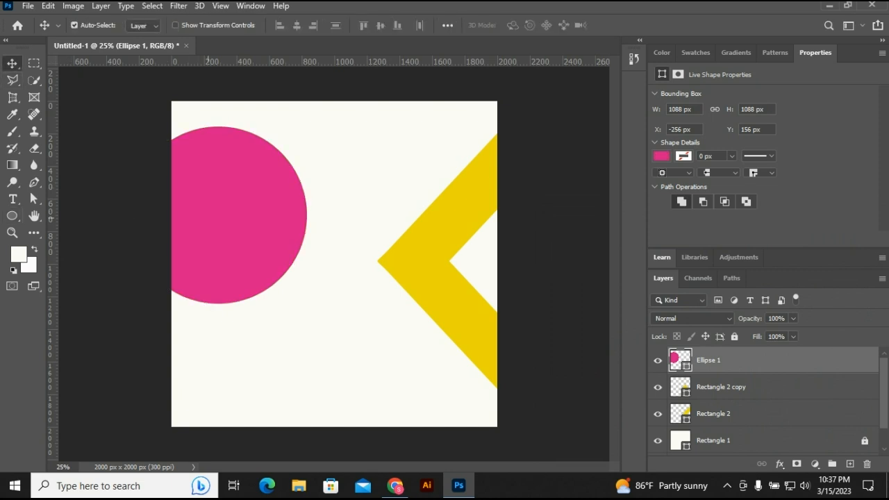
pyautogui.moveTo(217, 219); pyautogui.dragTo(254, 285)
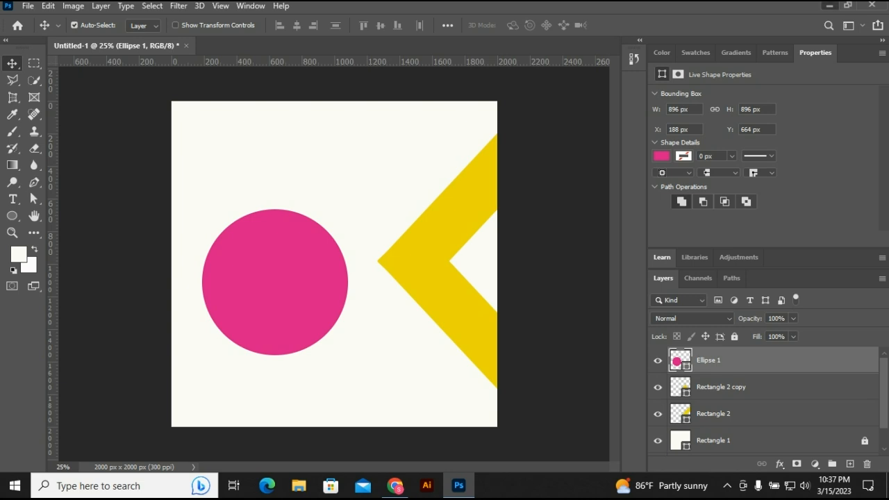
# Place the desktop photo of the woman at a laptop over the circle, scaled to about 7%, and clip it to the circle
pyautogui.click(829, 5)
pyautogui.moveTo(120, 410); pyautogui.dragTo(334, 264)
pyautogui.moveTo(319, 218); pyautogui.dragTo(301, 264)
pyautogui.hotkey('ctrl', 't')
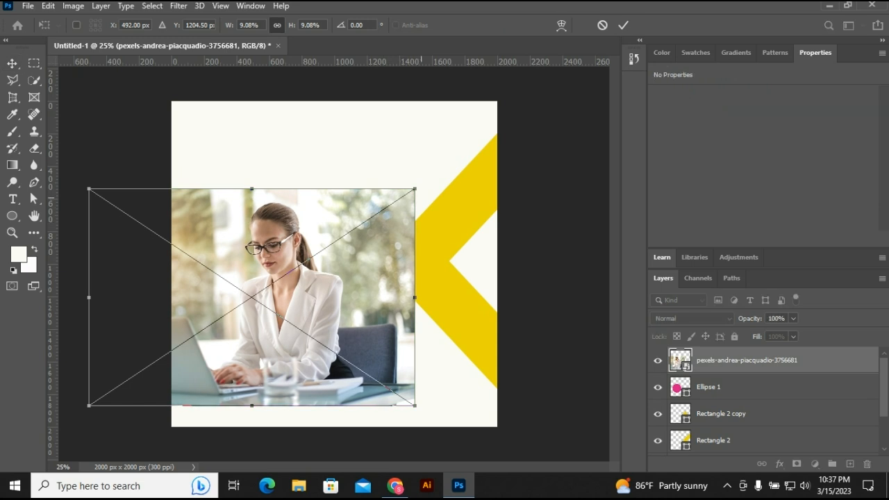
pyautogui.moveTo(415, 188); pyautogui.dragTo(385, 198)
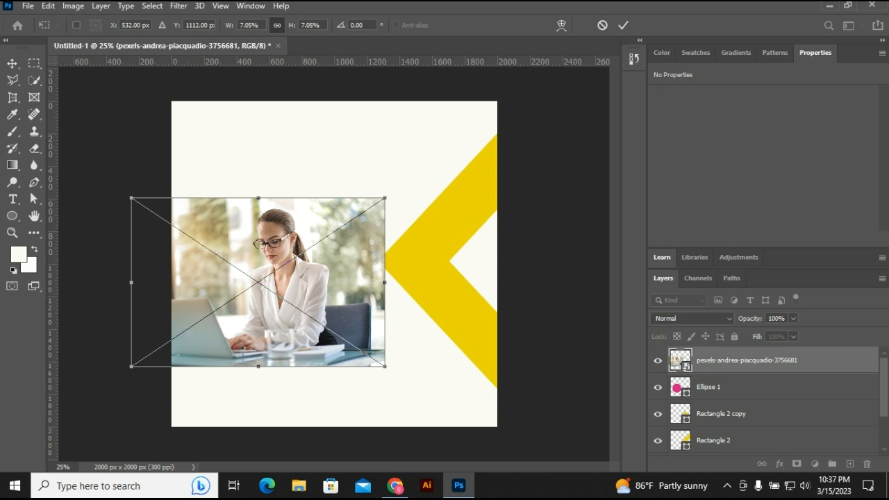
pyautogui.click(12, 63)
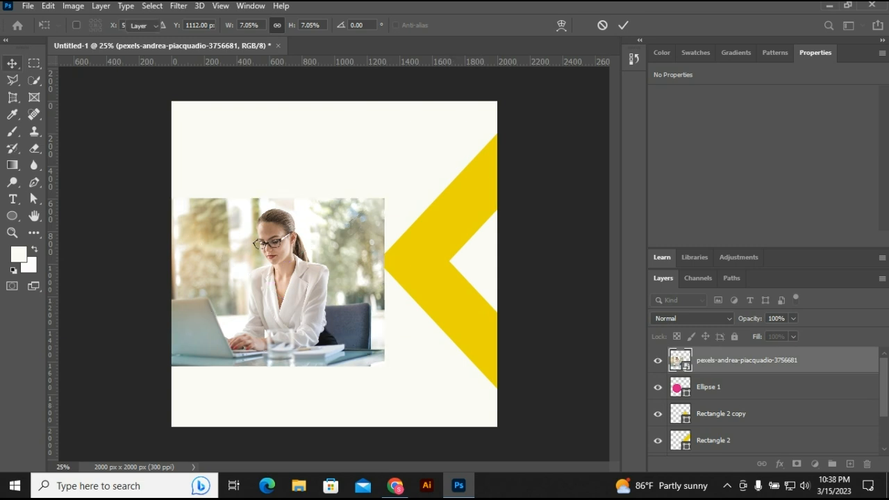
pyautogui.rightClick(736, 360)
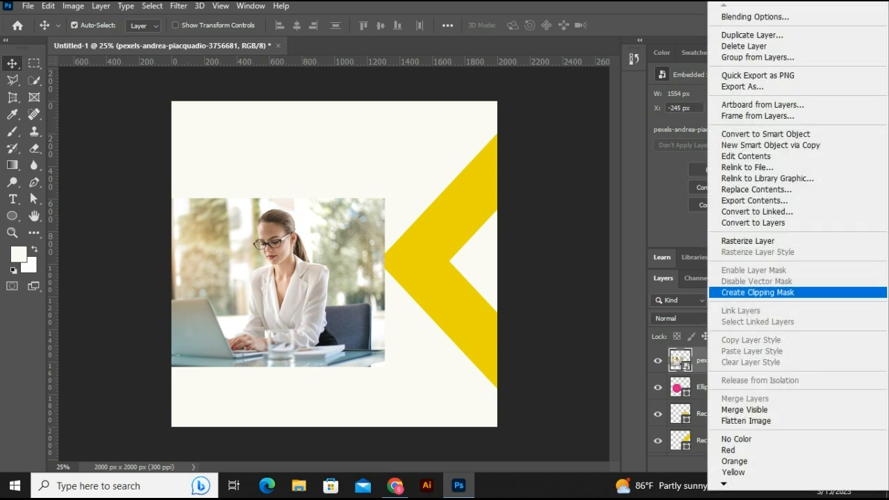
pyautogui.click(757, 293)
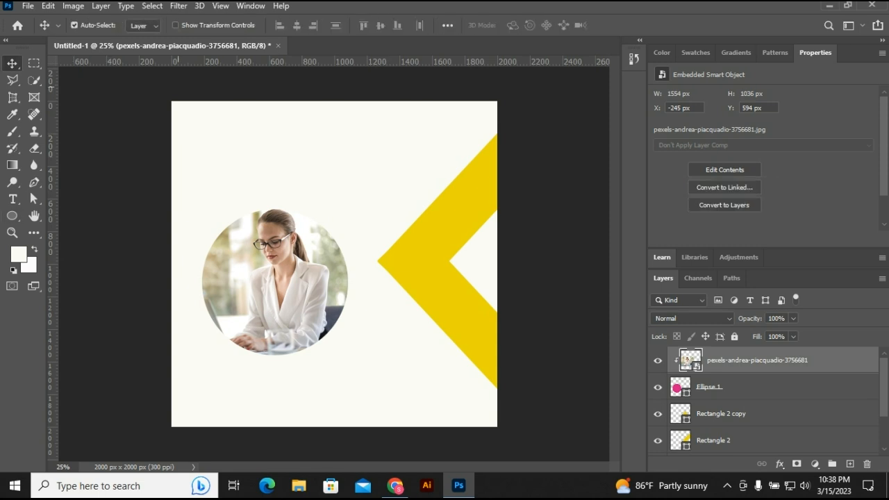
# Place the Digital Marketing logo image from the desktop in the canvas's upper-left corner, scaled to about 375 px wide
pyautogui.click(829, 5)
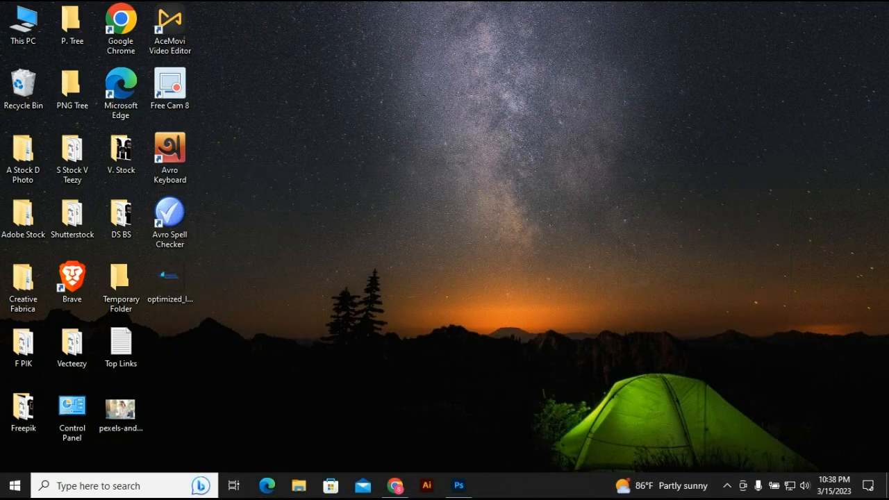
pyautogui.moveTo(169, 278); pyautogui.dragTo(333, 271)
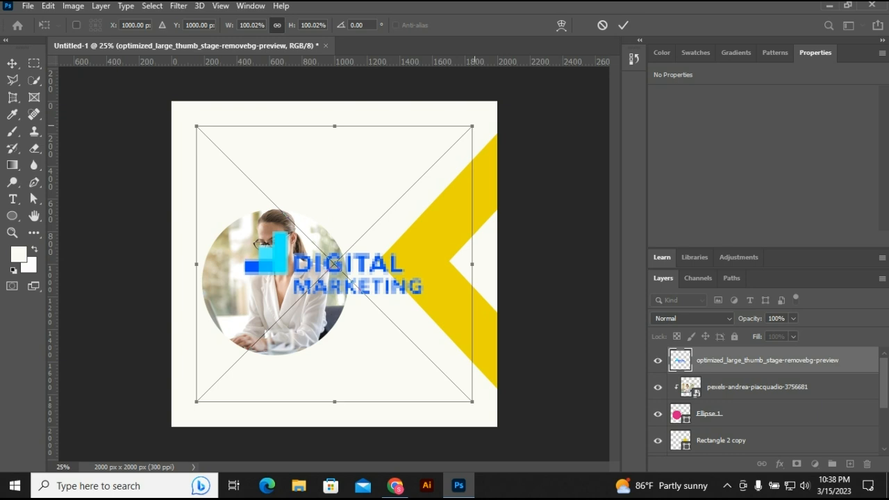
pyautogui.moveTo(472, 127); pyautogui.dragTo(375, 208)
pyautogui.moveTo(349, 273); pyautogui.dragTo(242, 147)
pyautogui.press('Return')
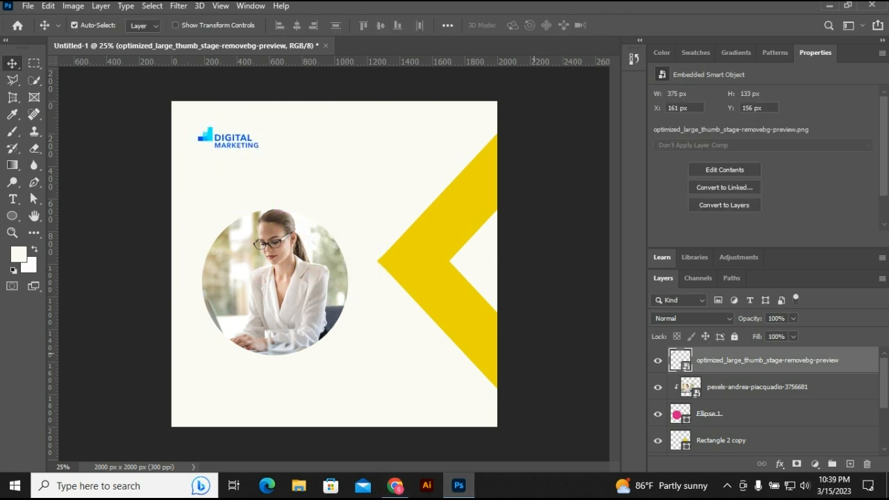
# Change the chevron's lower bar to blue #024fff
pyautogui.click(721, 440)
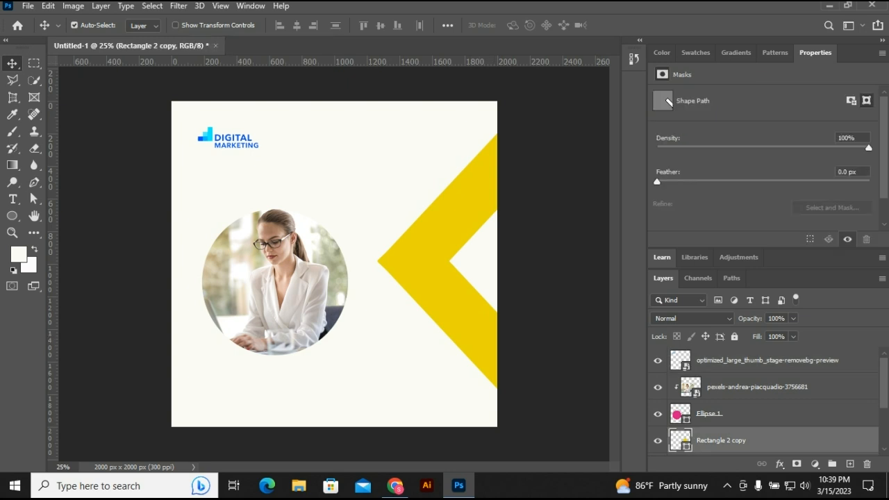
pyautogui.doubleClick(680, 441)
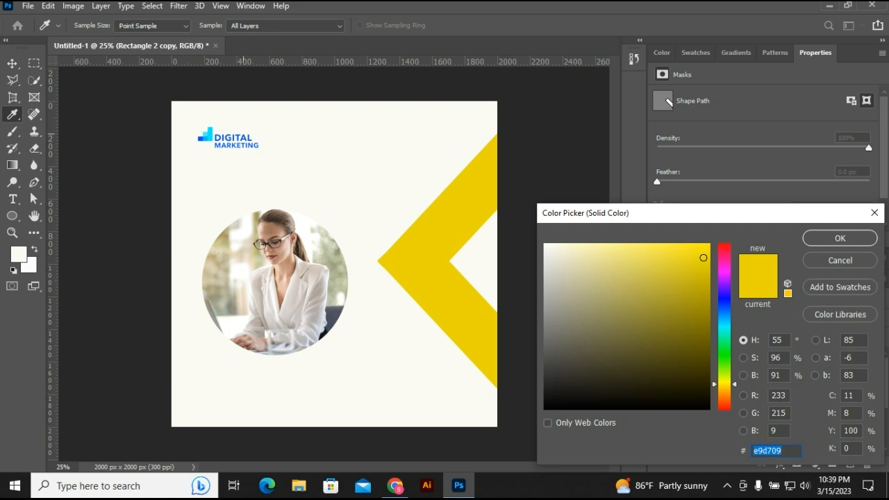
pyautogui.write('024fff')
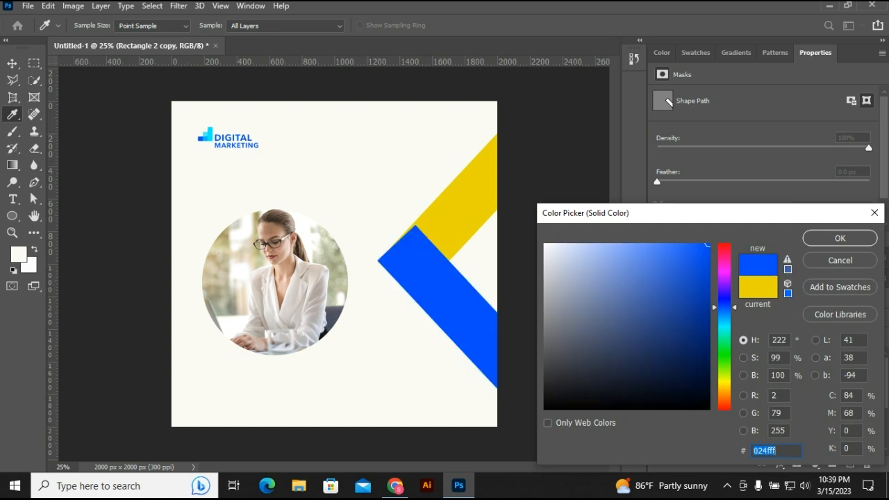
pyautogui.press('Return')
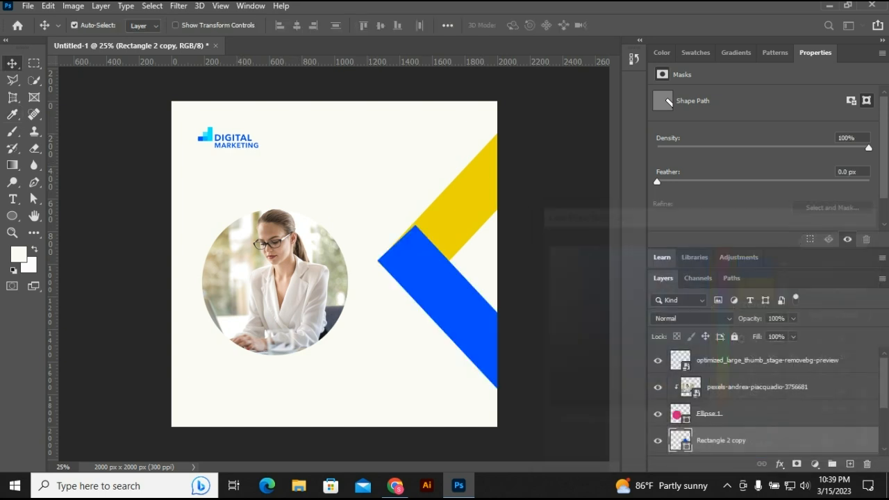
# Change the chevron's upper bar to cyan #00eefd
pyautogui.hotkey('alt', '[')
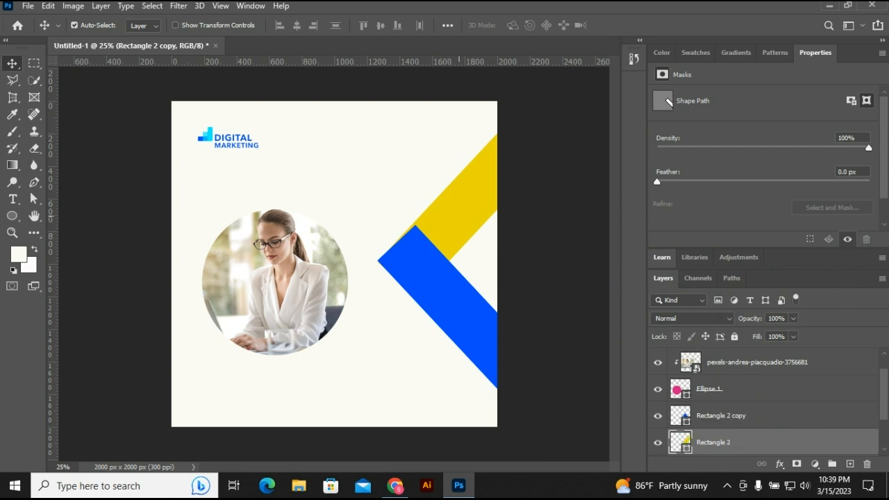
pyautogui.doubleClick(679, 441)
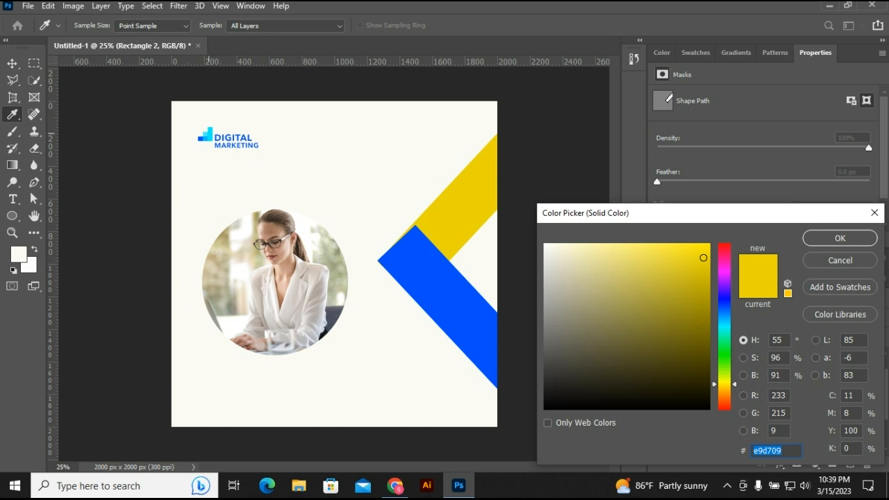
pyautogui.write('00eefd')
pyautogui.press('Return')
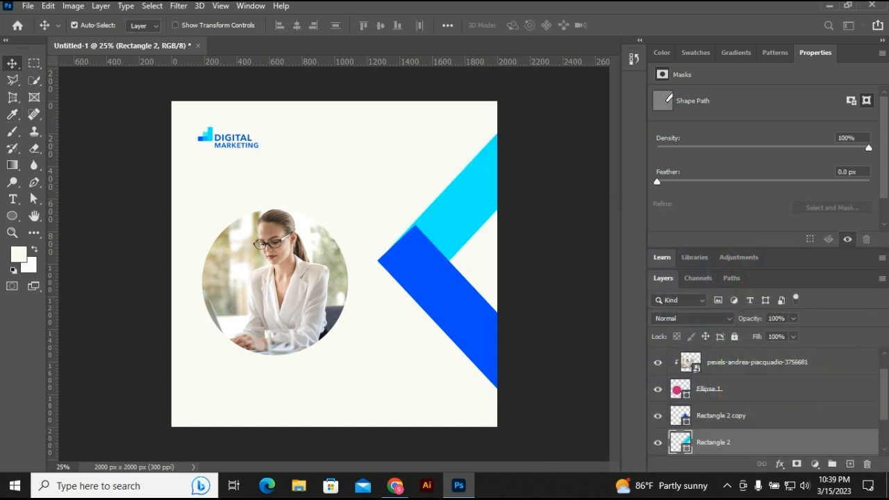
# Draw a circle about 960 px in diameter overlapping the photo's lower-left part and remove its fill
pyautogui.click(274, 281)
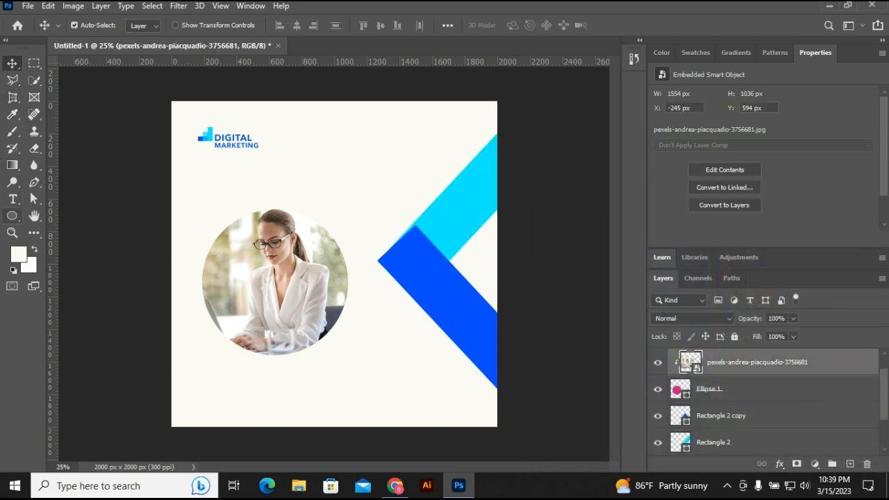
pyautogui.press('u')
pyautogui.moveTo(239, 281); pyautogui.dragTo(320, 333)
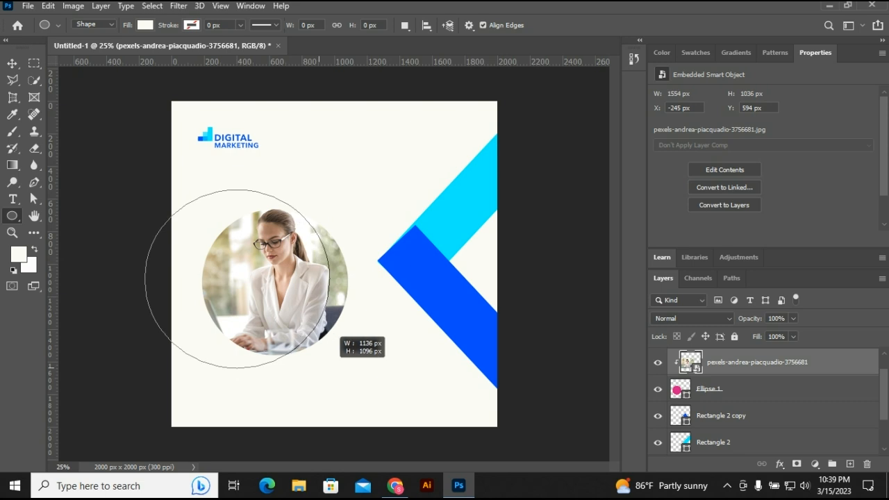
pyautogui.moveTo(329, 367); pyautogui.dragTo(294, 429)
pyautogui.click(144, 25)
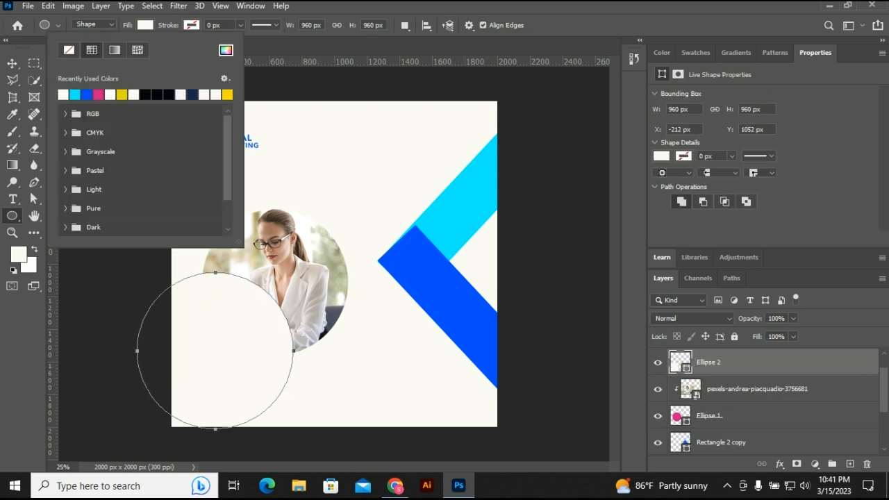
pyautogui.click(69, 50)
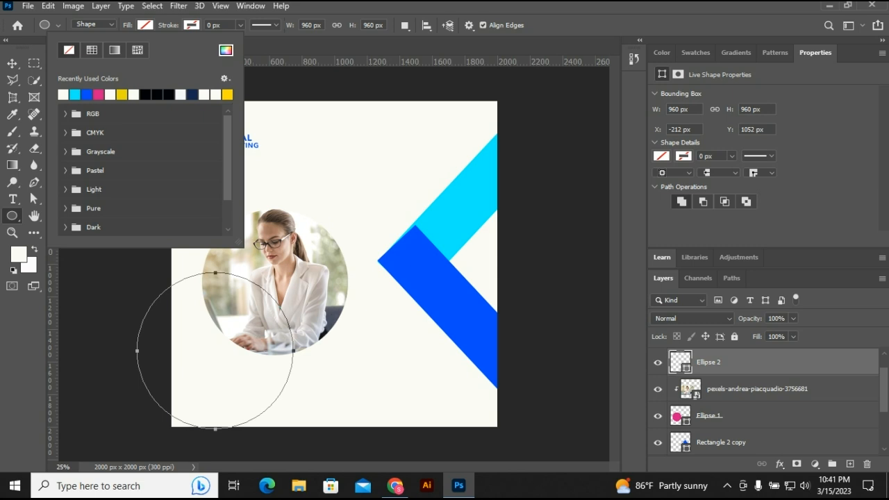
# Give the unfilled circle a thick black outline and position it concentrically with the photo as a ring-shaped frame
pyautogui.click(241, 25)
pyautogui.click(240, 25)
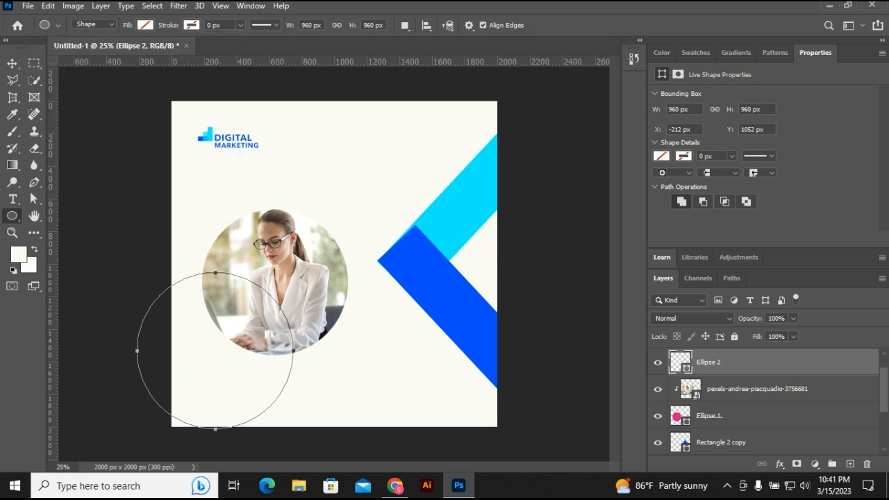
pyautogui.click(241, 25)
pyautogui.moveTo(241, 40)
pyautogui.mouseDown()
pyautogui.moveTo(286, 40)
pyautogui.moveTo(253, 39)
pyautogui.mouseUp()
pyautogui.press('v')
pyautogui.moveTo(293, 316); pyautogui.dragTo(347, 253)
pyautogui.moveTo(357, 260); pyautogui.dragTo(357, 259)
pyautogui.moveTo(350, 289); pyautogui.dragTo(350, 289)
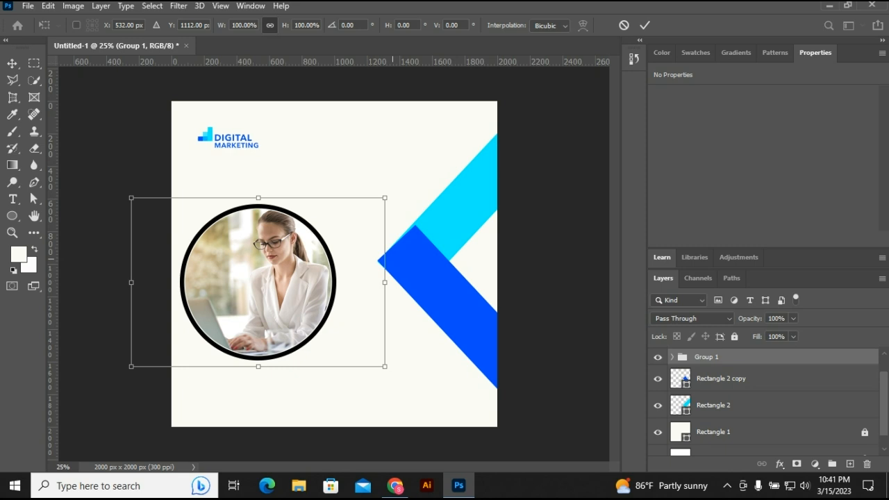
# Scale the grouped photo and ring down to about 792 px in diameter and place them over the chevron's point
pyautogui.moveTo(385, 198); pyautogui.dragTo(326, 237)
pyautogui.moveTo(263, 265); pyautogui.dragTo(414, 248)
pyautogui.moveTo(478, 309); pyautogui.dragTo(513, 331)
pyautogui.moveTo(411, 249)
pyautogui.mouseDown()
pyautogui.moveTo(419, 241)
pyautogui.moveTo(415, 251)
pyautogui.mouseUp()
pyautogui.moveTo(519, 334); pyautogui.dragTo(525, 336)
pyautogui.moveTo(429, 297); pyautogui.dragTo(434, 298)
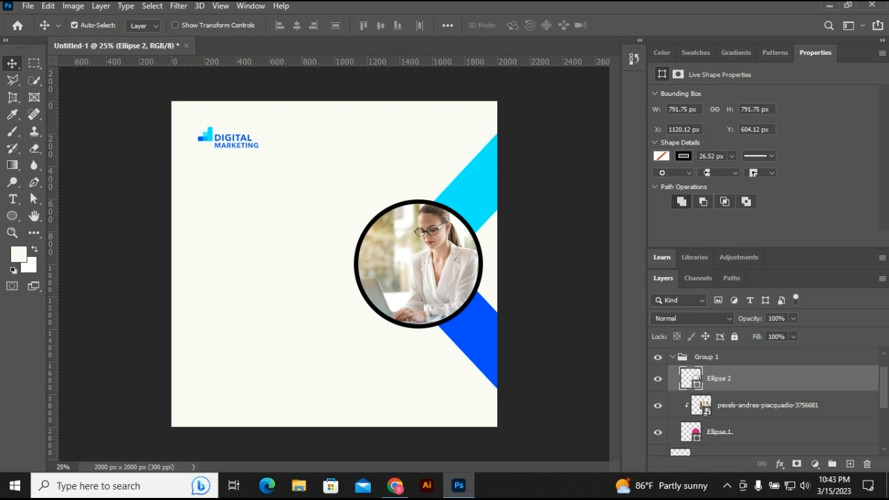
# Change the ring's outline from black to the recently used off-white and deselect it
pyautogui.click(683, 156)
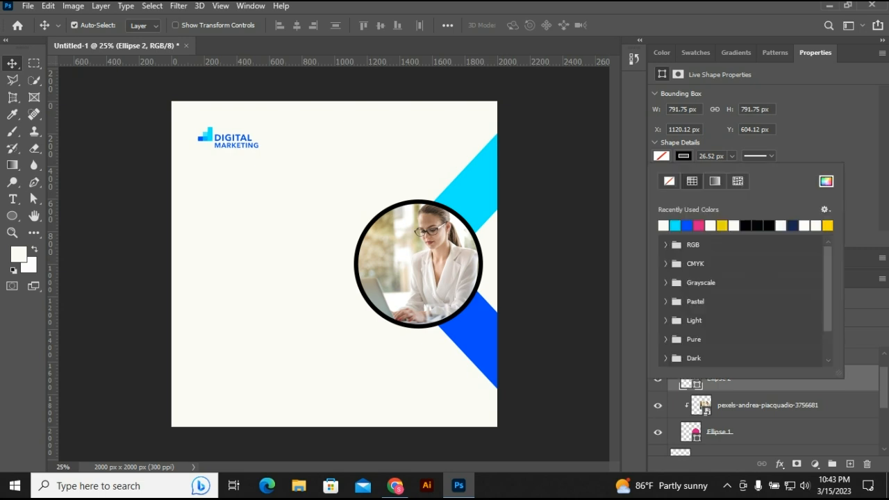
pyautogui.click(663, 225)
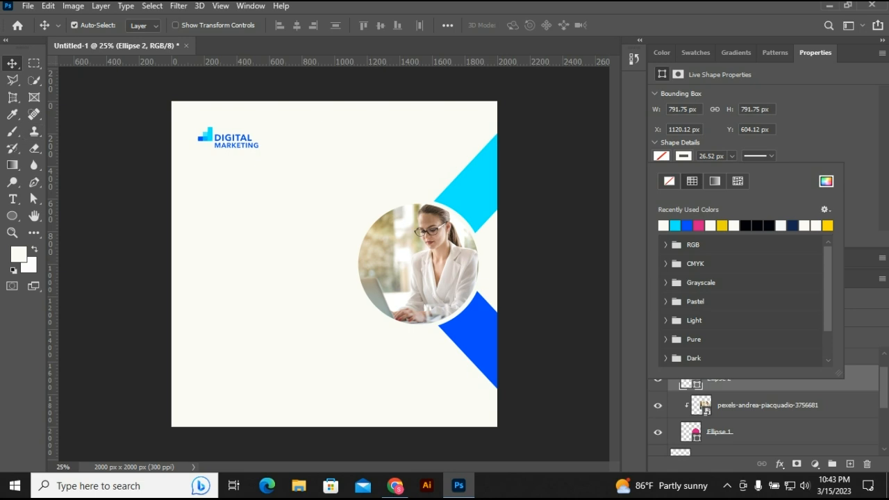
pyautogui.click(104, 150)
pyautogui.click(104, 150)
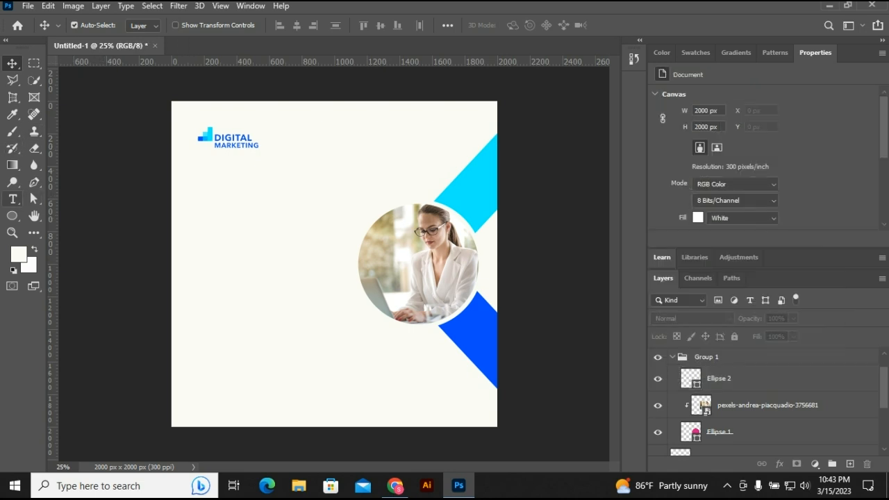
# Add the three-line heading "Digital Marketing Expert" in black 30 pt Roboto Regular, scaled to about 129% and aligned beneath the logo
pyautogui.click(13, 198)
pyautogui.click(222, 198)
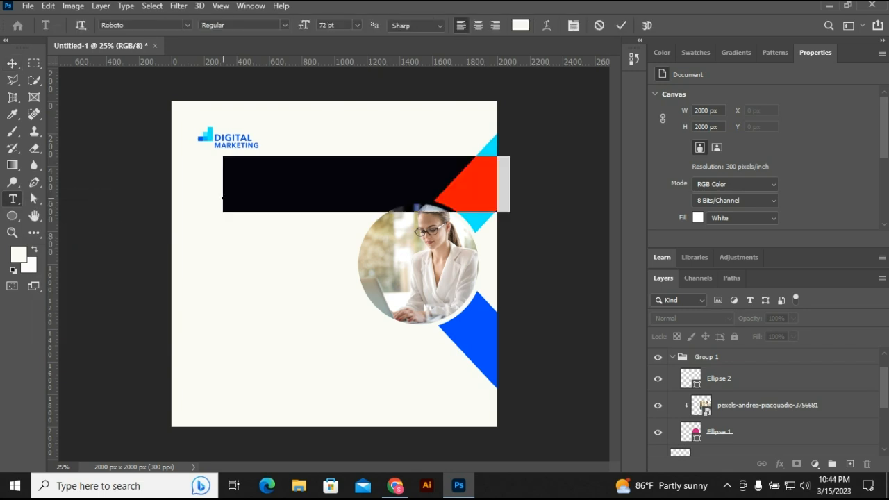
pyautogui.click(702, 221)
pyautogui.click(692, 347)
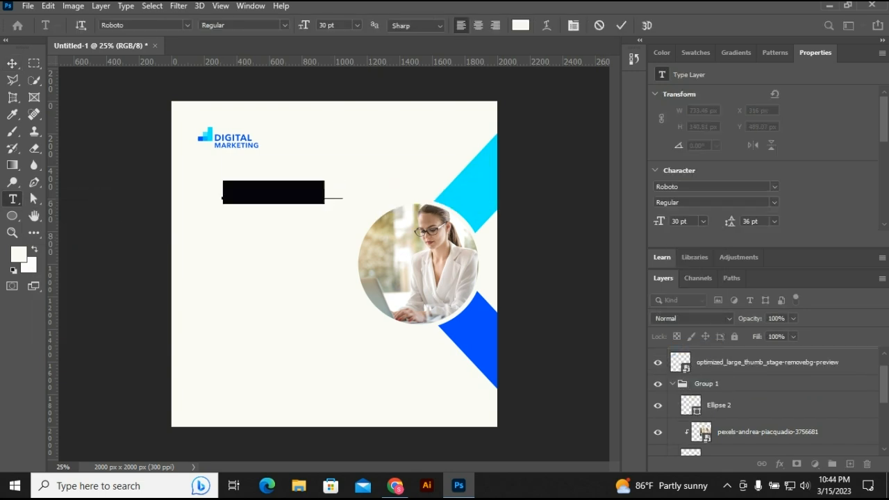
pyautogui.scroll(-1, 727, 235)
pyautogui.click(759, 221)
pyautogui.click(688, 406)
pyautogui.click(839, 238)
pyautogui.write('Digital Marketing')
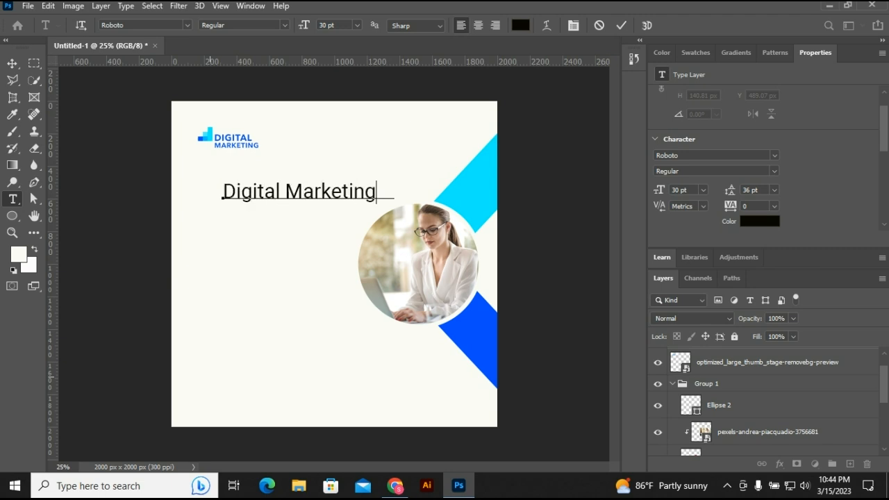
pyautogui.press('Return')
pyautogui.write('Expert')
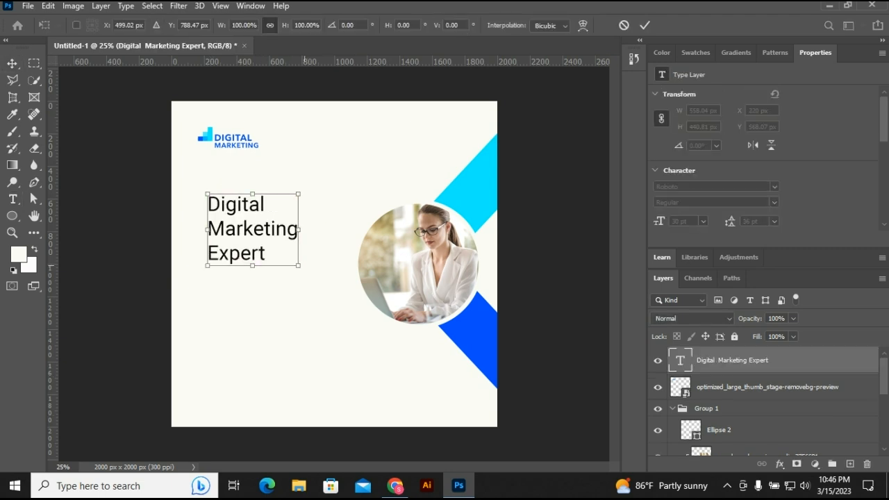
pyautogui.moveTo(299, 265); pyautogui.dragTo(313, 278)
pyautogui.moveTo(237, 197); pyautogui.dragTo(240, 179)
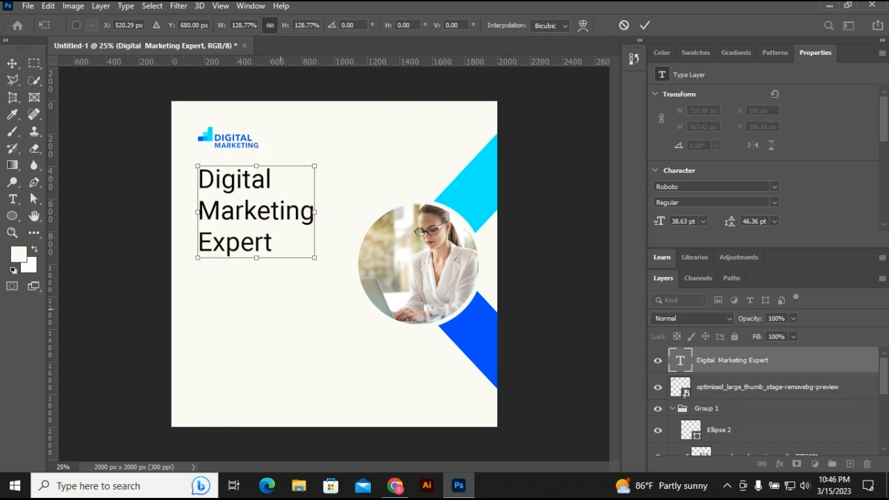
# Recolor the whole heading with blue #024fff sampled from the chevron's lower bar
pyautogui.doubleClick(680, 360)
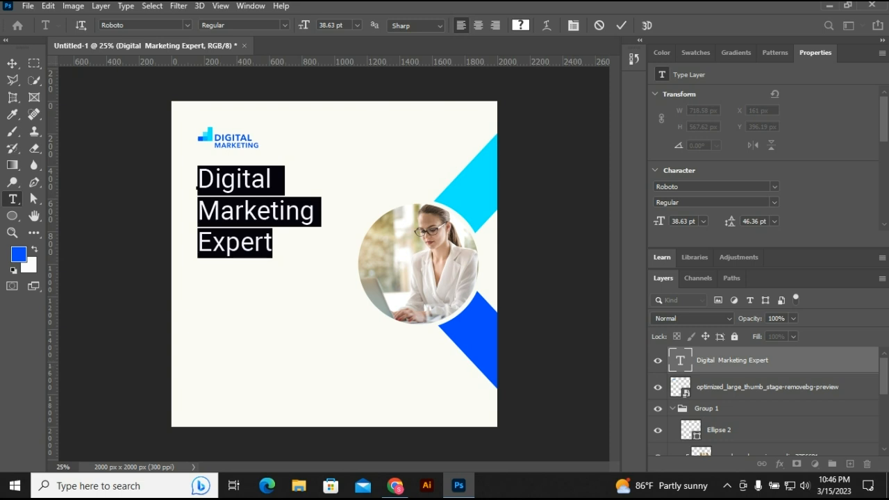
pyautogui.scroll(-2, 764, 159)
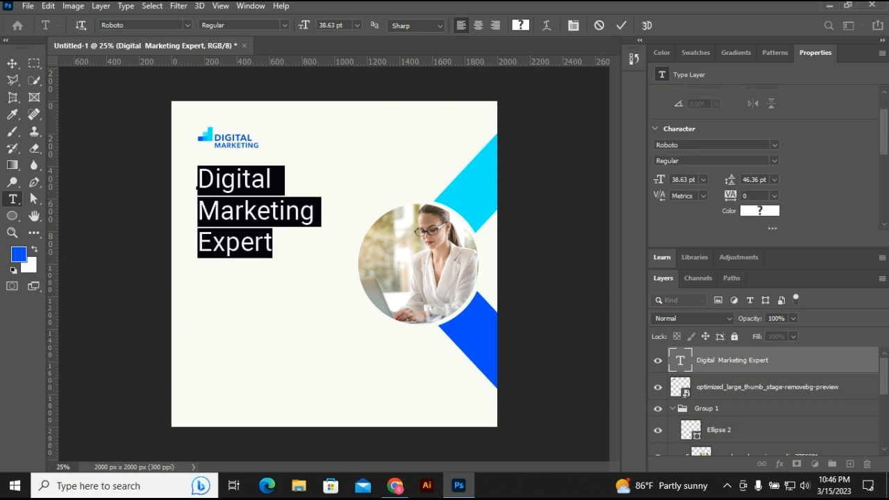
pyautogui.click(760, 210)
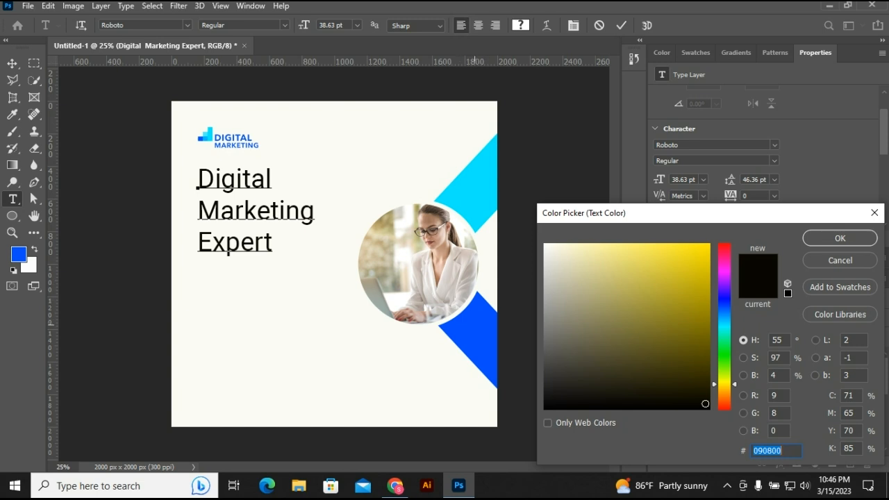
pyautogui.click(475, 326)
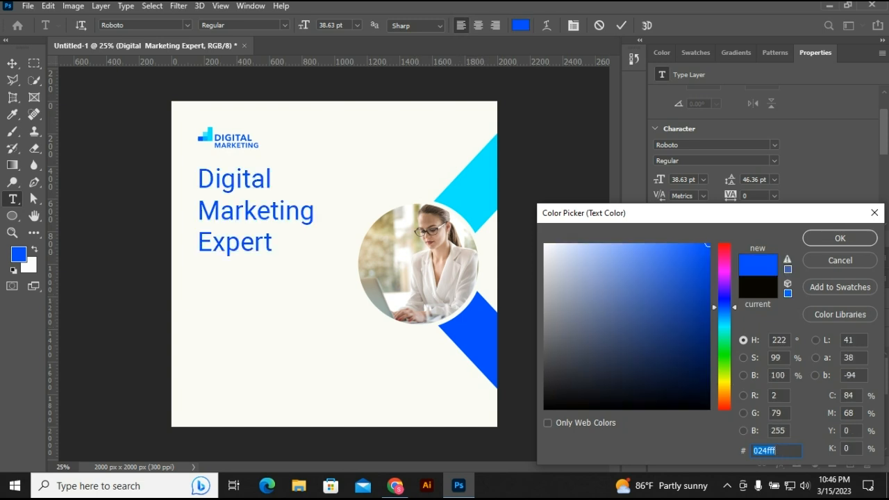
pyautogui.press('Return')
# Recolor the word "Marketing" in the heading to cyan #00eefd
pyautogui.moveTo(198, 211); pyautogui.dragTo(309, 211)
pyautogui.click(520, 25)
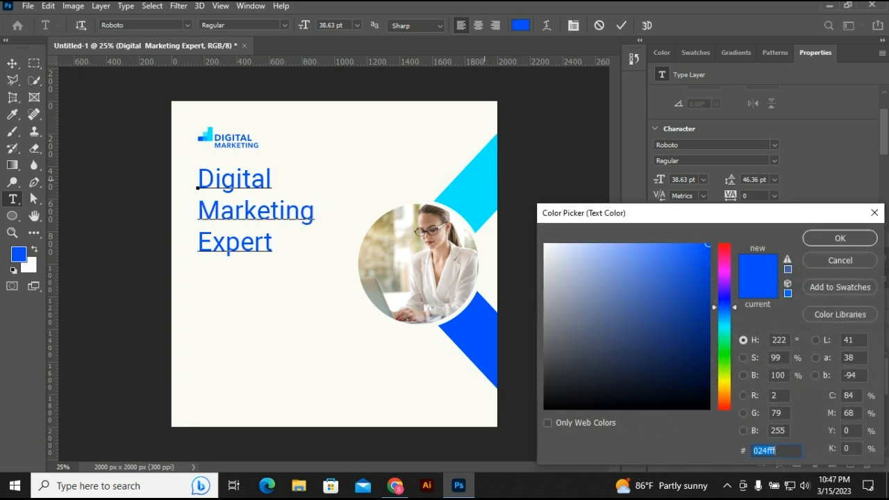
pyautogui.write('00eefd')
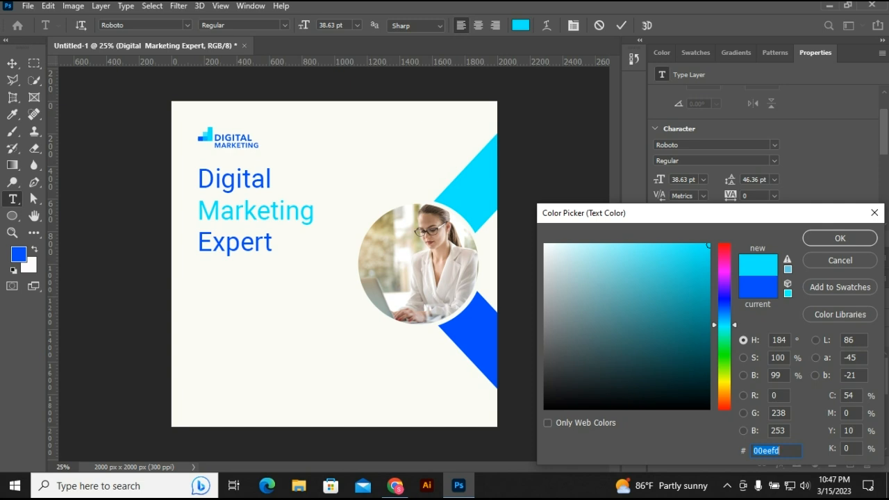
pyautogui.click(840, 238)
pyautogui.hotkey('ctrl', 'Return')
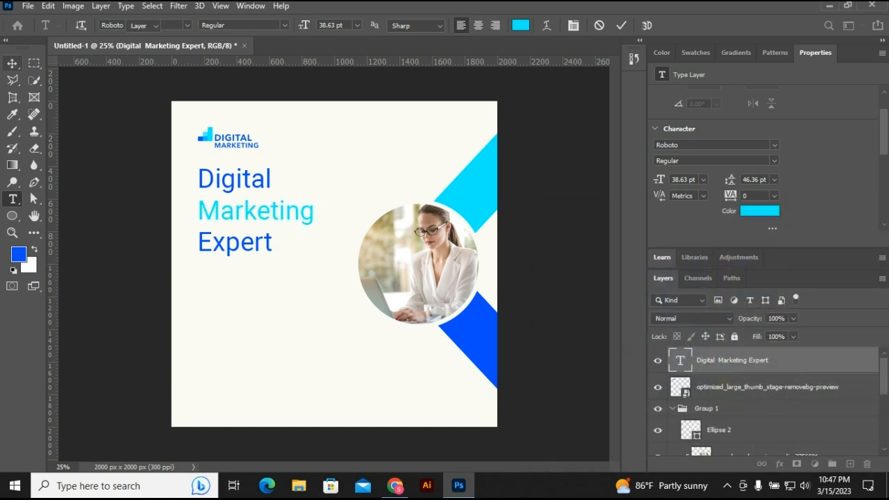
# Draw a blue rectangle about 636 × 136 px below the heading, near its left edge
pyautogui.click(12, 63)
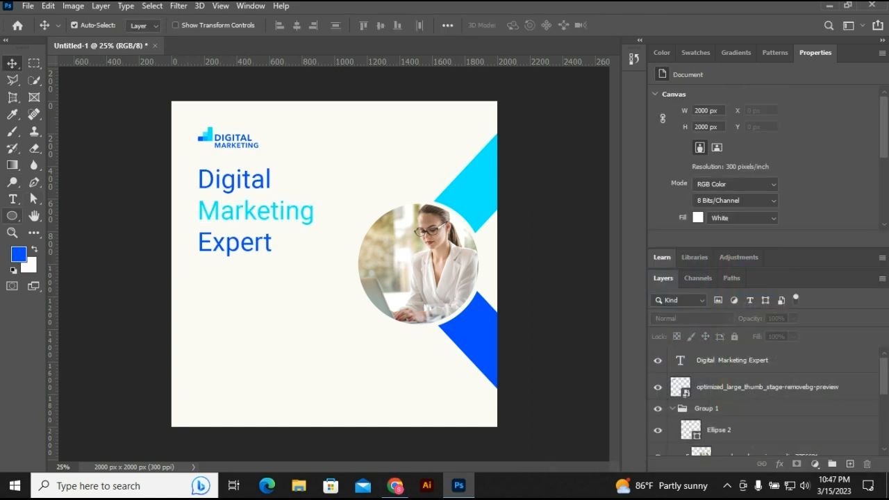
pyautogui.rightClick(12, 215)
pyautogui.click(69, 216)
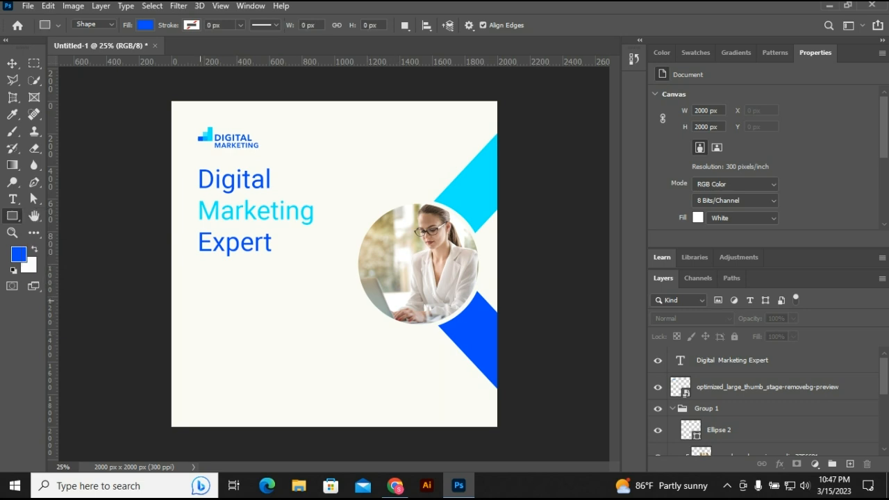
pyautogui.moveTo(201, 299); pyautogui.dragTo(304, 321)
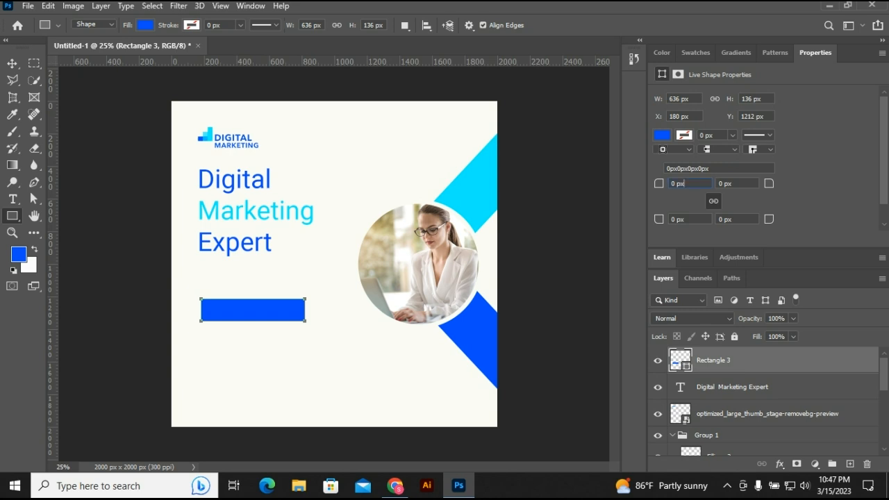
# Round all four corners of the blue rectangle below the heading to a 68 px radius, and deselect it
pyautogui.press('Up')
pyautogui.press('Up')
pyautogui.press('Up')
pyautogui.press('Up')
pyautogui.press('Up')
pyautogui.press('Up')
pyautogui.press('Up')
pyautogui.press('Up')
pyautogui.press('Up')
pyautogui.press('Up')
pyautogui.press('Up')
pyautogui.press('Up')
pyautogui.press('Up')
pyautogui.press('Up')
pyautogui.press('Up')
pyautogui.press('Up')
pyautogui.press('Up')
pyautogui.press('Up')
pyautogui.press('Up')
pyautogui.press('Up')
pyautogui.press('Up')
pyautogui.press('Up')
pyautogui.press('Up')
pyautogui.press('Up')
pyautogui.press('Up')
pyautogui.press('Up')
pyautogui.press('Up')
pyautogui.press('Up')
pyautogui.press('Up')
pyautogui.press('Up')
pyautogui.press('Up')
pyautogui.press('Up')
pyautogui.press('Up')
pyautogui.press('Up')
pyautogui.press('Up')
pyautogui.press('Up')
pyautogui.press('Up')
pyautogui.press('Up')
pyautogui.press('Up')
pyautogui.press('Up')
pyautogui.press('Up')
pyautogui.press('Up')
pyautogui.press('Up')
pyautogui.press('Up')
pyautogui.press('Up')
pyautogui.press('Up')
pyautogui.press('Up')
pyautogui.press('Up')
pyautogui.press('Up')
pyautogui.press('Up')
pyautogui.press('Up')
pyautogui.press('Up')
pyautogui.press('Up')
pyautogui.press('Up')
pyautogui.press('Up')
pyautogui.press('Up')
pyautogui.press('Up')
pyautogui.press('Up')
pyautogui.press('Up')
pyautogui.press('Up')
pyautogui.press('Up')
pyautogui.press('Up')
pyautogui.press('Up')
pyautogui.press('Up')
pyautogui.press('Up')
pyautogui.press('Up')
pyautogui.press('Up')
pyautogui.press('Up')
pyautogui.press('Up')
pyautogui.press('Up')
pyautogui.press('Up')
pyautogui.press('Up')
pyautogui.press('Up')
pyautogui.press('Up')
pyautogui.press('Up')
pyautogui.press('Up')
pyautogui.press('Up')
pyautogui.press('Up')
pyautogui.press('Up')
pyautogui.press('Up')
pyautogui.press('Up')
pyautogui.press('Up')
pyautogui.press('Up')
pyautogui.press('Up')
pyautogui.press('Up')
pyautogui.press('Up')
pyautogui.press('Up')
pyautogui.press('Up')
pyautogui.press('Up')
pyautogui.press('Up')
pyautogui.press('Up')
pyautogui.press('Up')
pyautogui.press('Up')
pyautogui.press('Up')
pyautogui.press('Up')
pyautogui.press('Up')
pyautogui.press('Up')
pyautogui.press('Up')
pyautogui.press('Up')
pyautogui.press('Up')
pyautogui.press('Up')
pyautogui.press('Up')
pyautogui.press('Up')
pyautogui.press('Up')
pyautogui.press('Up')
pyautogui.press('Up')
pyautogui.press('Up')
pyautogui.press('Up')
pyautogui.press('Up')
pyautogui.press('Up')
pyautogui.press('Up')
pyautogui.press('Up')
pyautogui.press('Up')
pyautogui.press('Up')
pyautogui.press('Up')
pyautogui.press('Up')
pyautogui.click(12, 63)
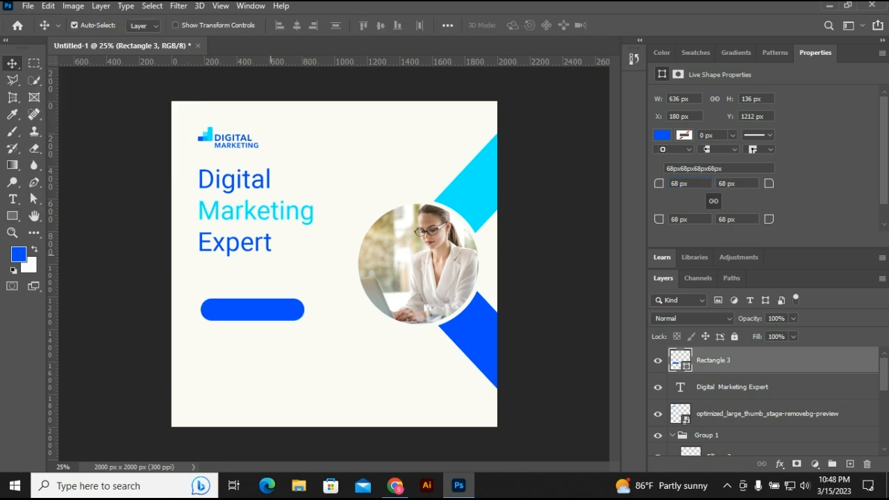
pyautogui.click(109, 131)
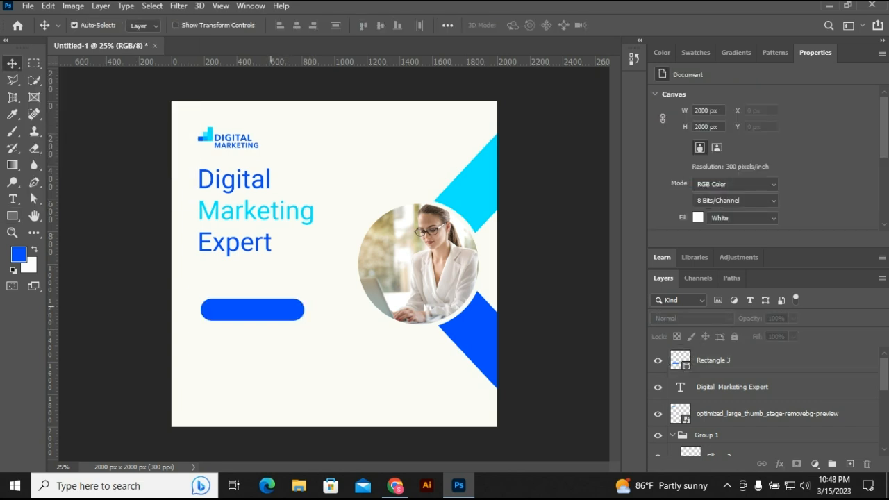
# Add the text "JOIN US" in blue 30 pt Roboto Regular below the rounded button shape
pyautogui.press('t')
pyautogui.click(301, 373)
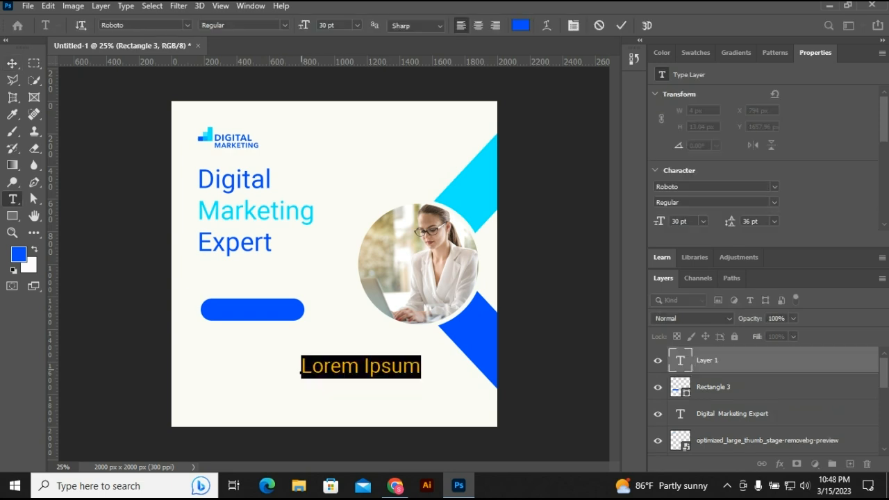
pyautogui.write('JOIN US')
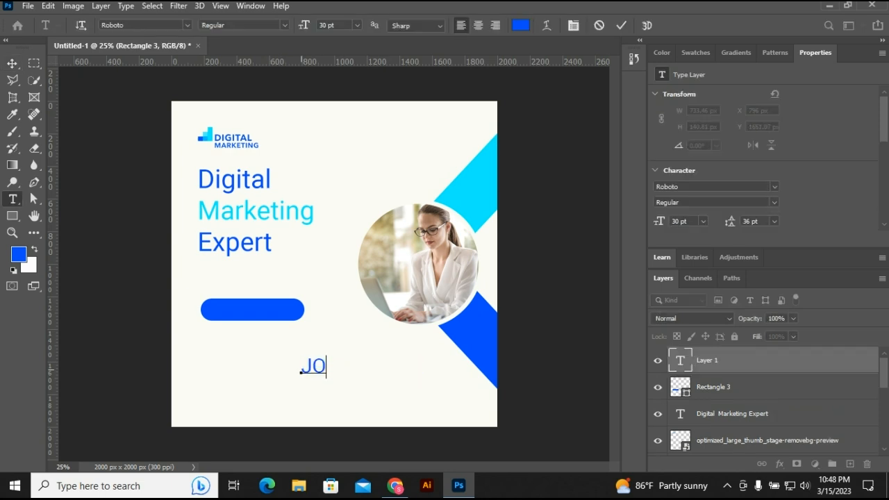
pyautogui.hotkey('ctrl', 'Return')
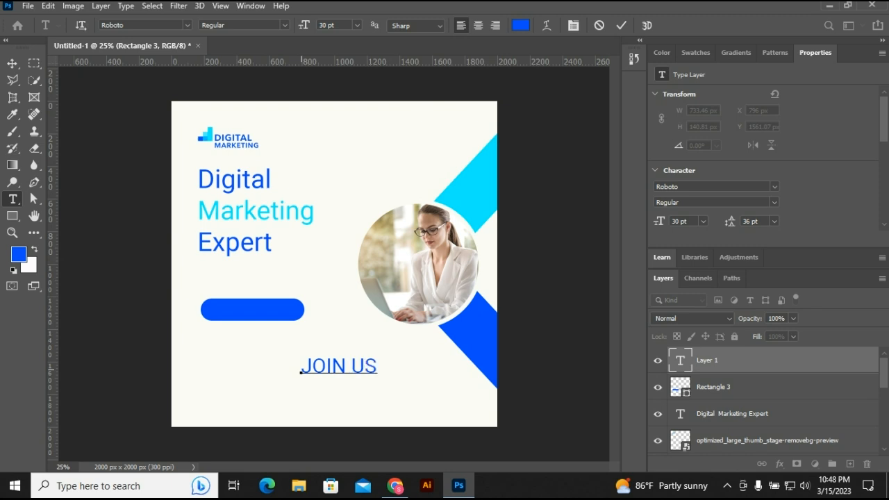
pyautogui.press('v')
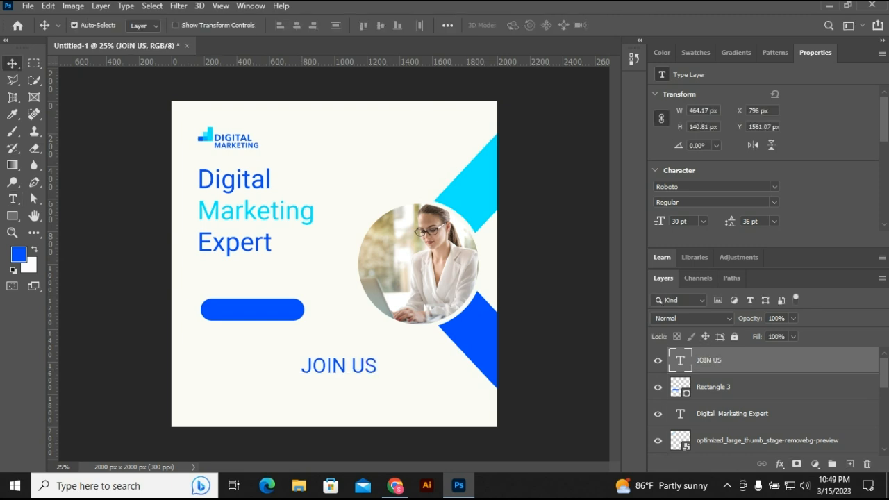
# Change the "JOIN US" text's font style to Roboto Bold
pyautogui.doubleClick(302, 368)
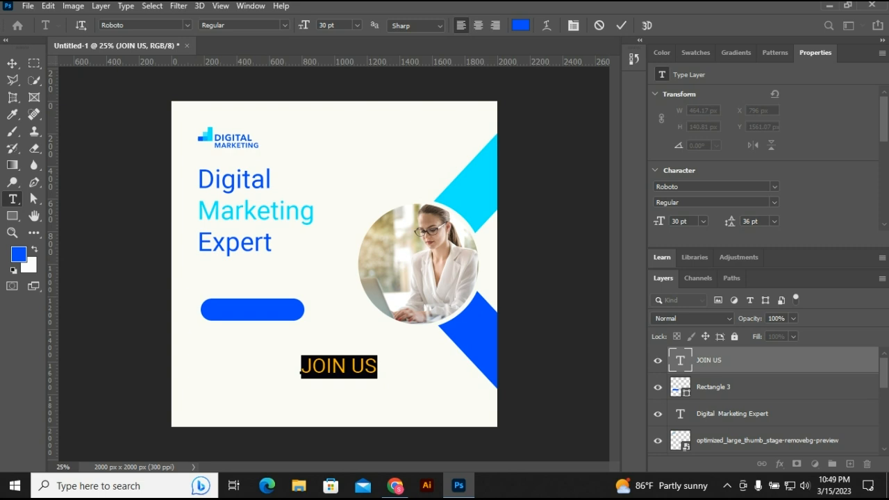
pyautogui.click(774, 187)
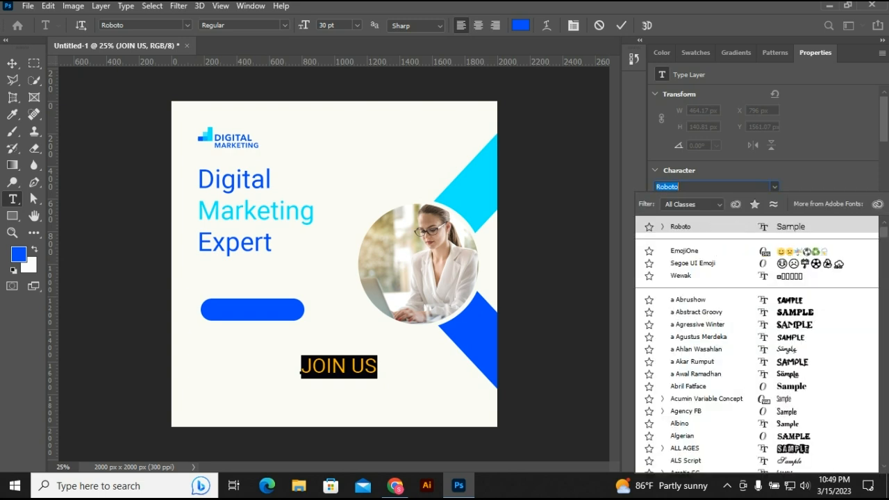
pyautogui.click(662, 226)
pyautogui.click(684, 338)
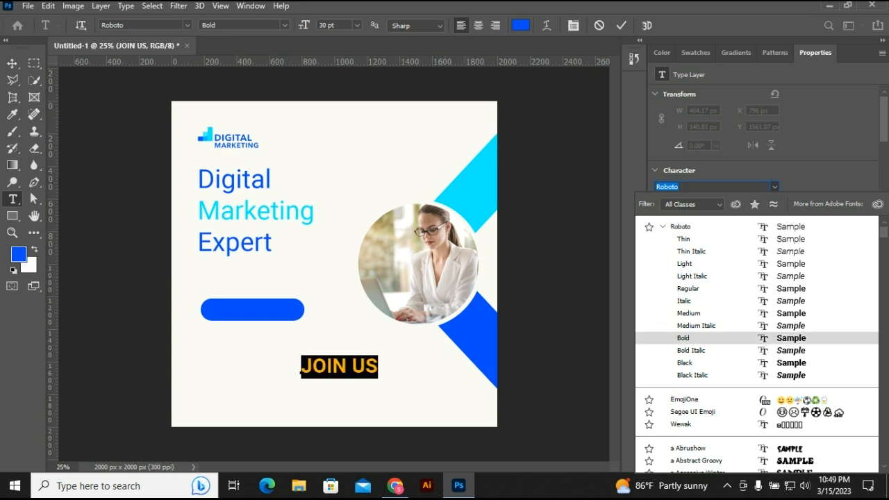
pyautogui.hotkey('ctrl', 'Return')
pyautogui.press('v')
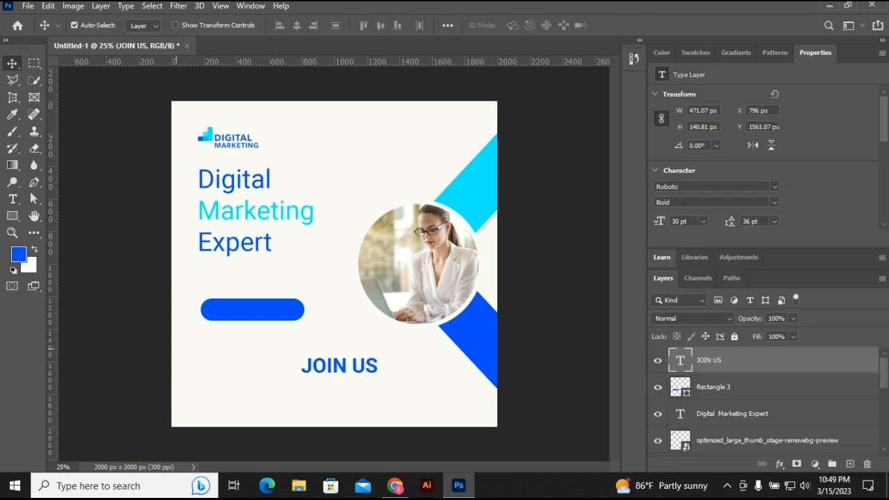
# Recolor the "JOIN US" text to cyan #00eefd
pyautogui.doubleClick(324, 364)
pyautogui.click(521, 25)
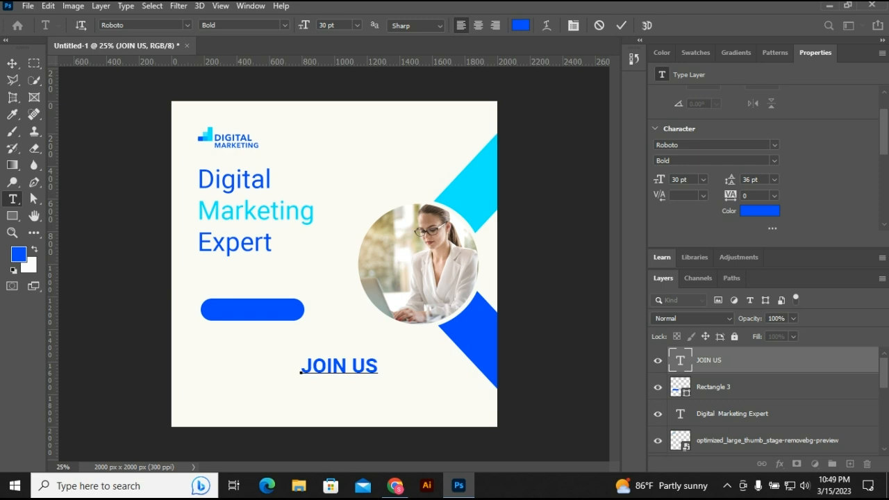
pyautogui.write('00eefd')
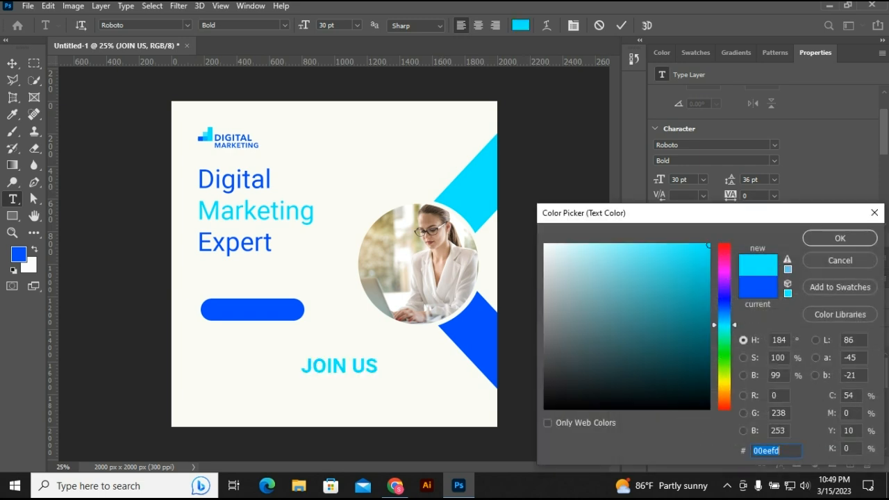
pyautogui.press('Return')
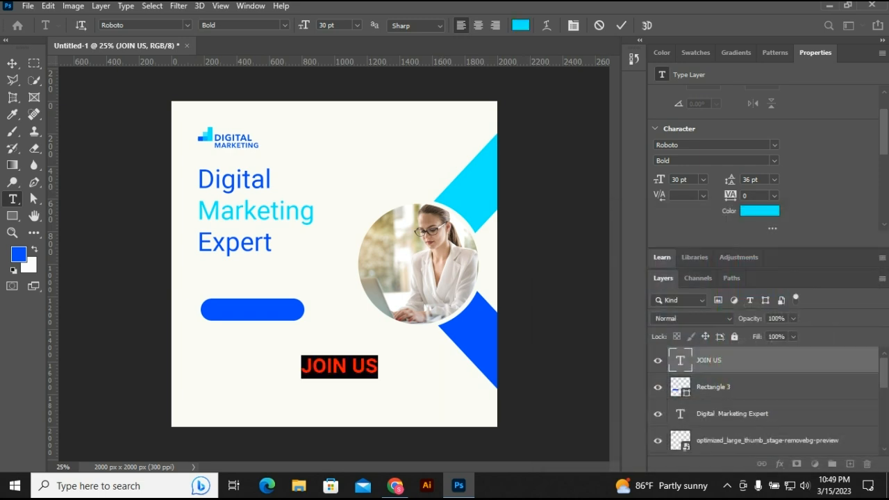
# Move the "JOIN US" text onto the blue button and scale it to about 71%
pyautogui.click(12, 62)
pyautogui.moveTo(376, 356); pyautogui.dragTo(275, 303)
pyautogui.hotkey('ctrl', 't')
pyautogui.press('Return')
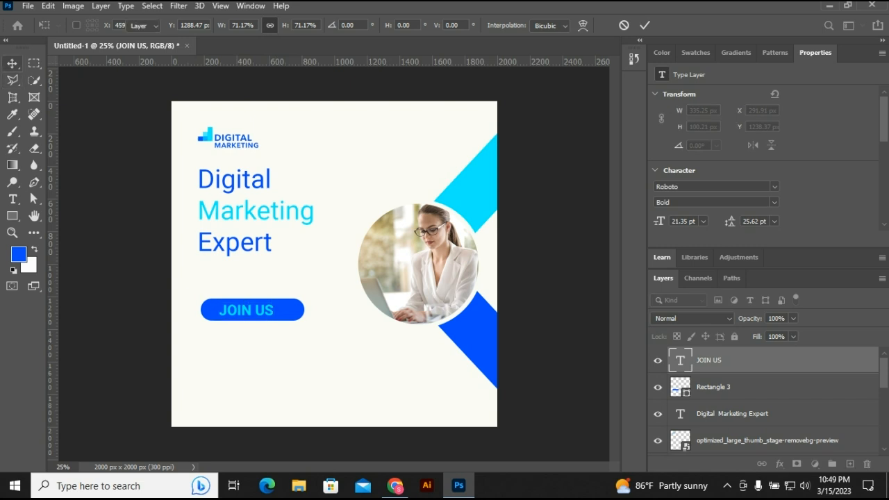
# Center and group the "JOIN US" text with the blue button, and shift the button shape to X 161 px, in line with the heading
pyautogui.moveTo(188, 294); pyautogui.dragTo(285, 322)
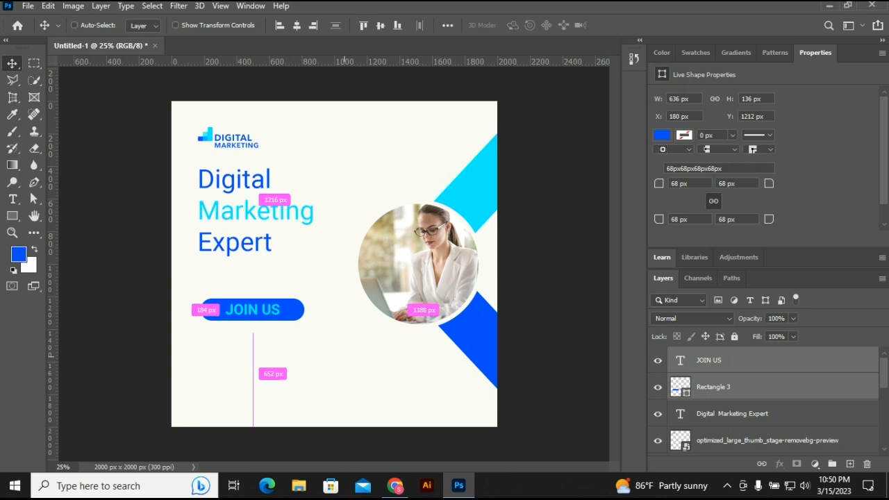
pyautogui.hotkey('ctrl', 'g')
pyautogui.moveTo(295, 303); pyautogui.dragTo(292, 304)
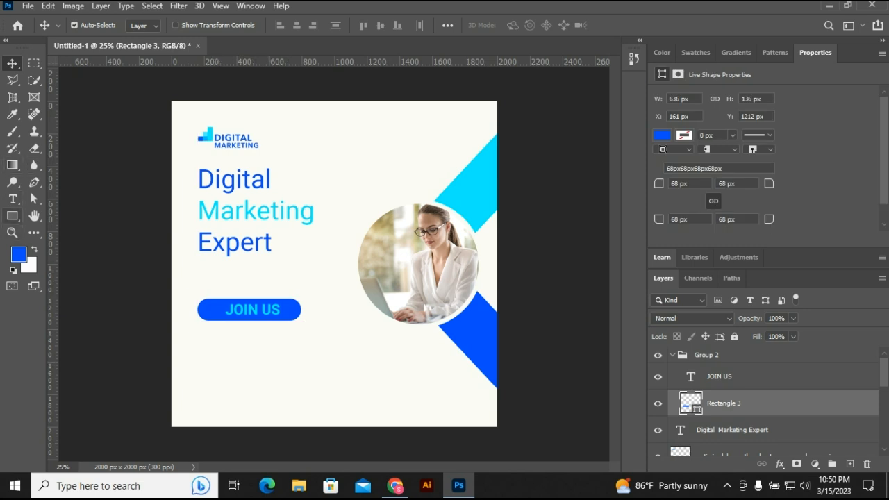
# Draw a blue footer rectangle about 2296 × 352 px across the bottom of the canvas, starting at about Y 1848 px
pyautogui.click(12, 216)
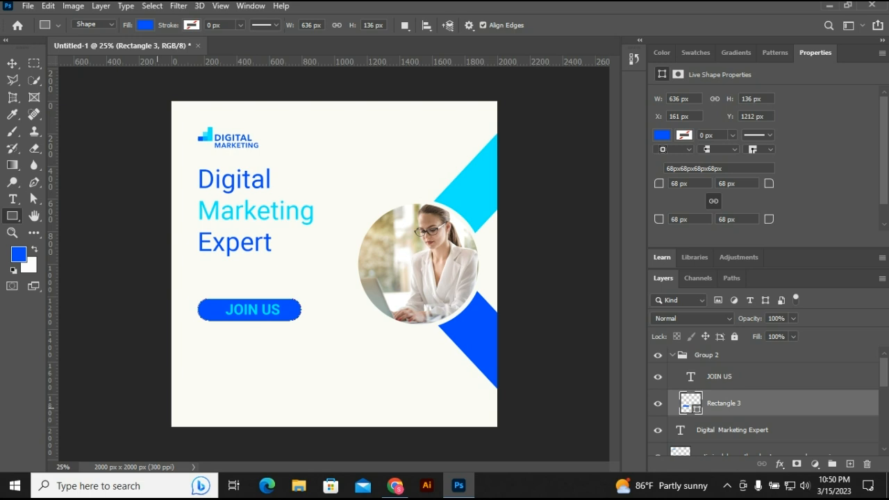
pyautogui.moveTo(157, 402); pyautogui.dragTo(531, 460)
pyautogui.press('v')
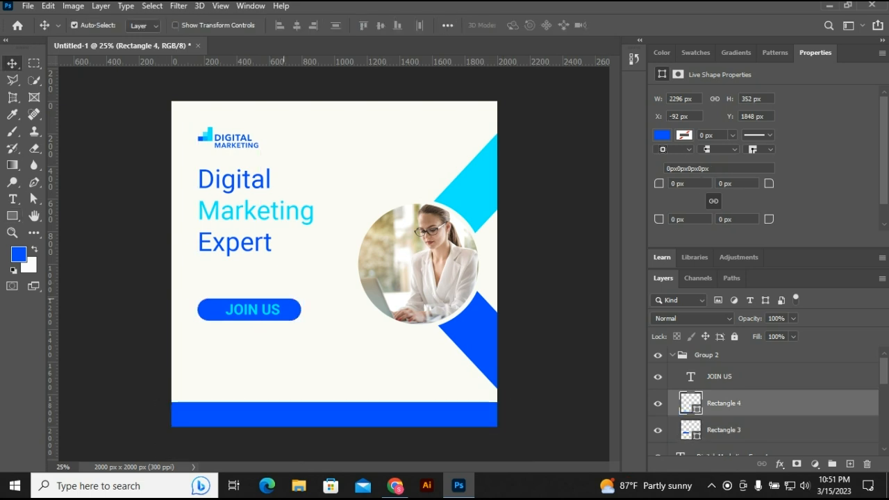
# Duplicate the blue button shape to just above the footer bar, and resize the copy to about 1224 × 158 px
pyautogui.click(287, 310)
pyautogui.moveTo(287, 309); pyautogui.dragTo(338, 374)
pyautogui.hotkey('ctrl', 't')
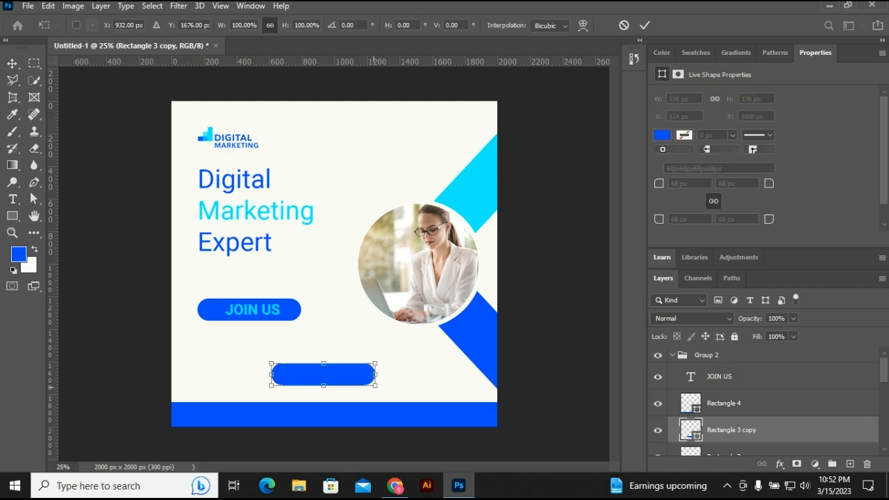
pyautogui.moveTo(375, 375); pyautogui.dragTo(425, 375)
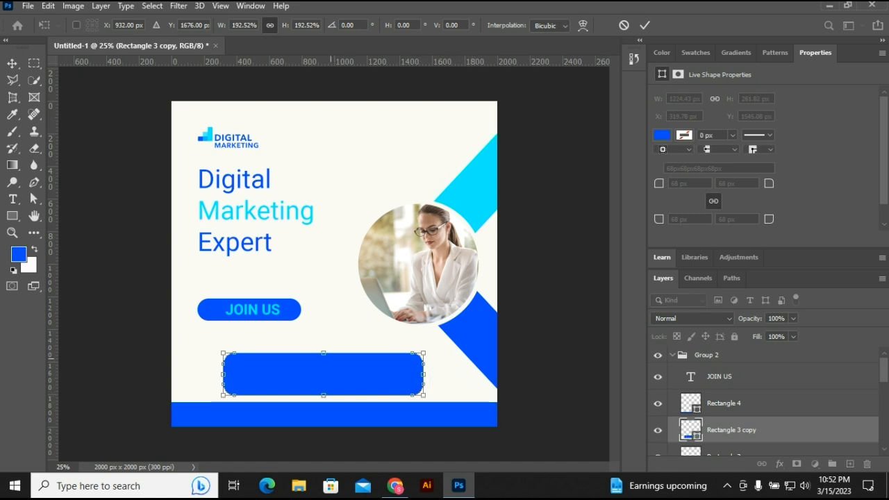
pyautogui.moveTo(324, 354); pyautogui.dragTo(320, 371)
pyautogui.click(12, 64)
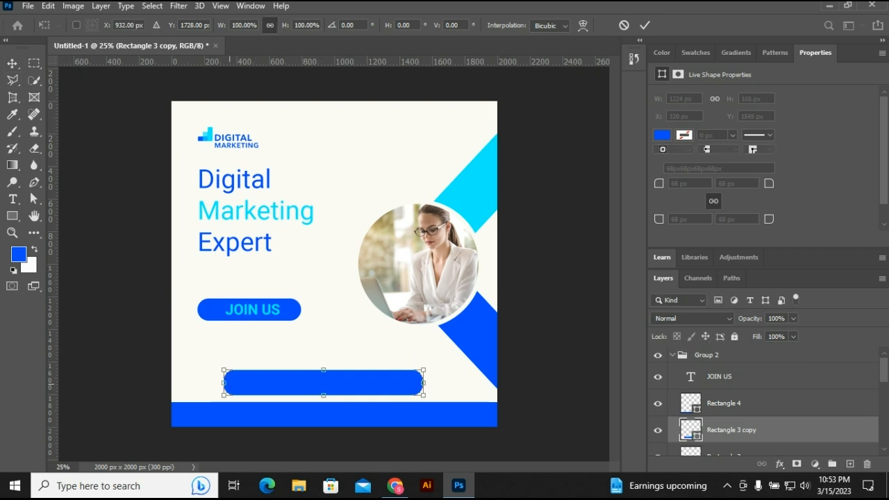
# Widen the copied rounded bar to about 1370 px and lower it to about Y 1729 px so it overlaps the footer's upper edge
pyautogui.moveTo(224, 382); pyautogui.dragTo(199, 383)
pyautogui.click(12, 64)
pyautogui.moveTo(353, 376); pyautogui.dragTo(370, 390)
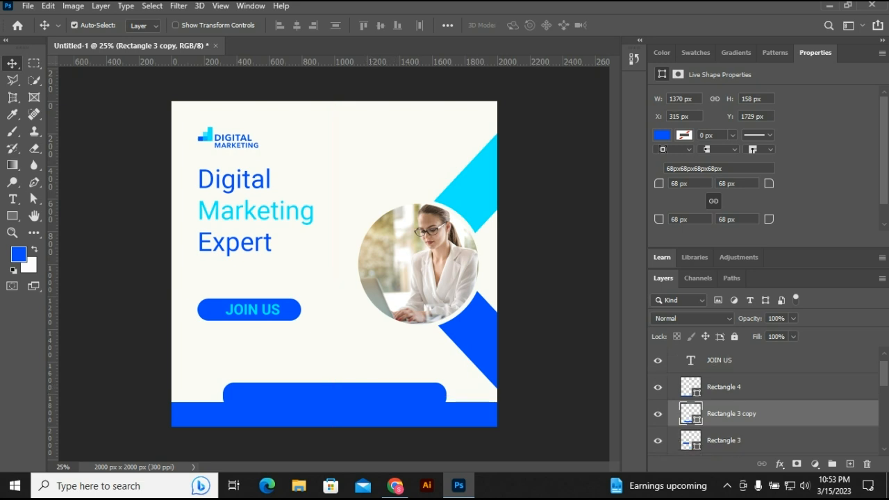
# Recolor the rounded bar with cyan #00eefd sampled from the chevron's upper bar, and stack its layer above the blue footer rectangle
pyautogui.doubleClick(690, 413)
pyautogui.hotkey('ctrl', 'c')
pyautogui.click(480, 180)
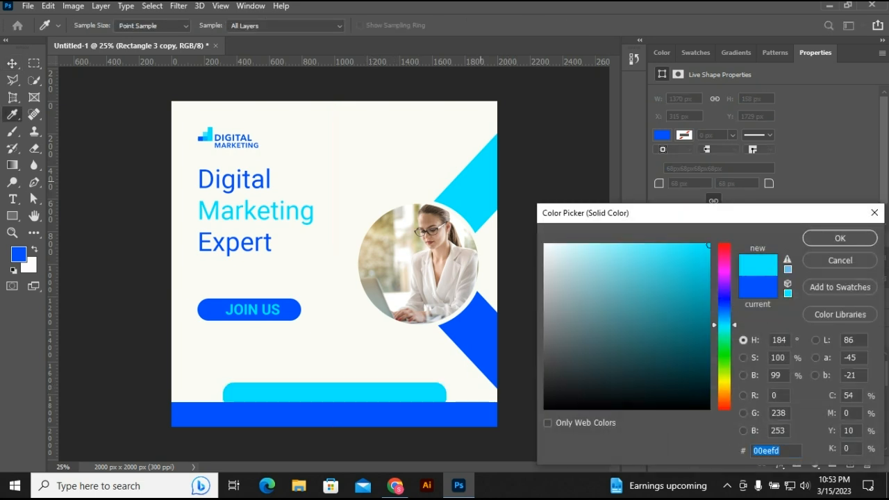
pyautogui.click(840, 237)
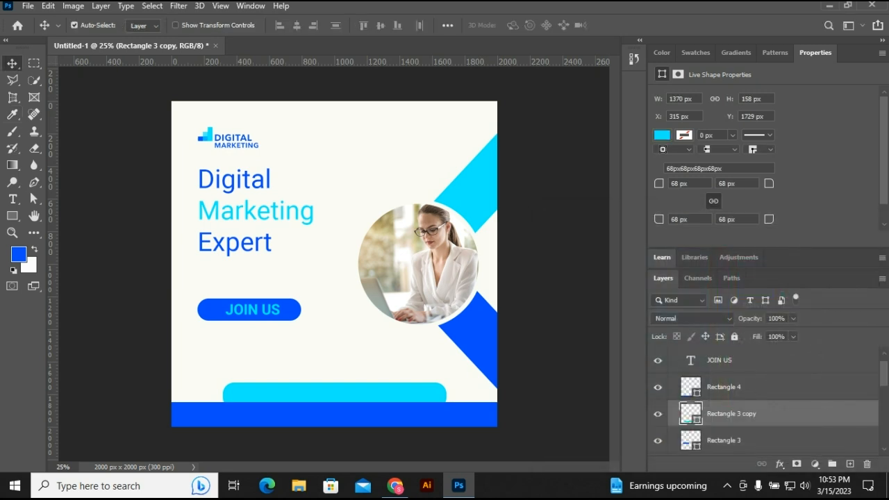
pyautogui.moveTo(731, 413); pyautogui.dragTo(731, 379)
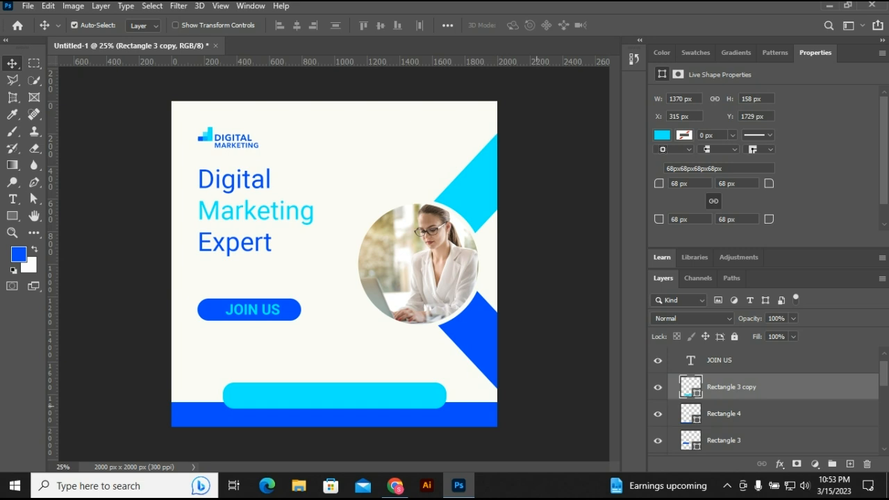
# Nudge the cyan rounded bar horizontally to X 371 px, keeping its height on the footer
pyautogui.hotkey('shift', 'Right')
pyautogui.hotkey('shift', 'Right')
pyautogui.hotkey('shift', 'Right')
pyautogui.hotkey('shift', 'Right')
pyautogui.hotkey('shift', 'Right')
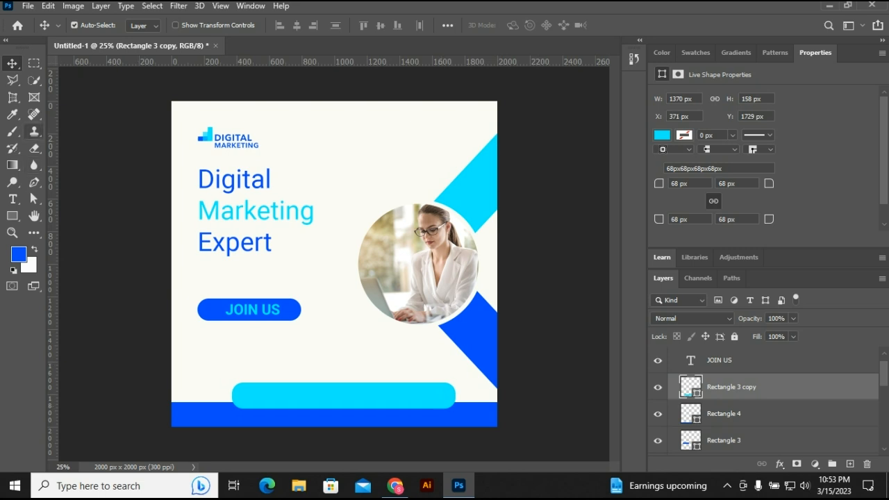
pyautogui.press('t')
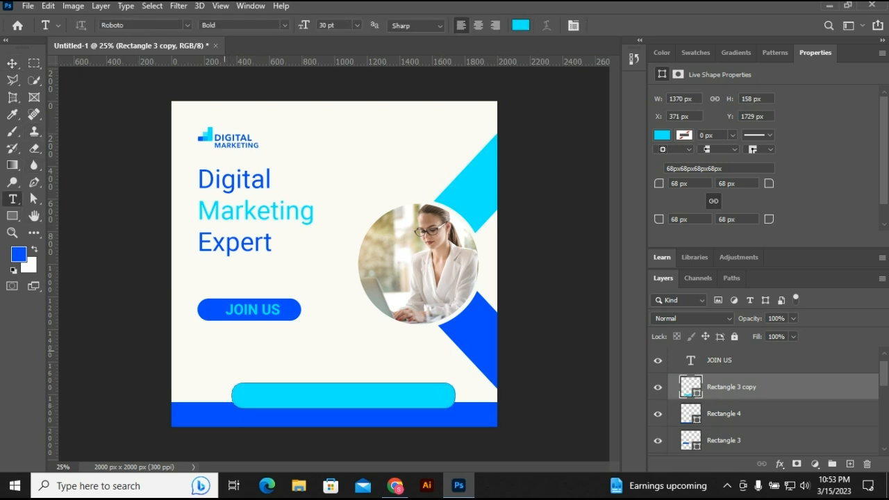
pyautogui.click(224, 350)
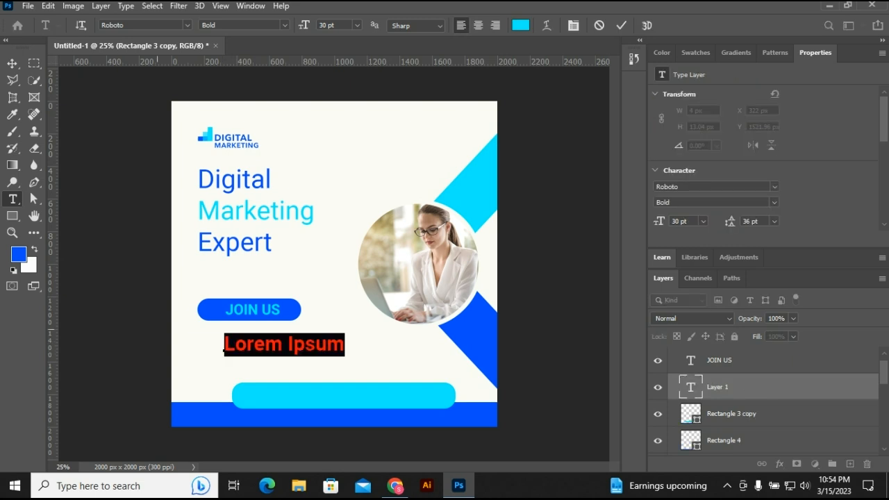
pyautogui.write('www.')
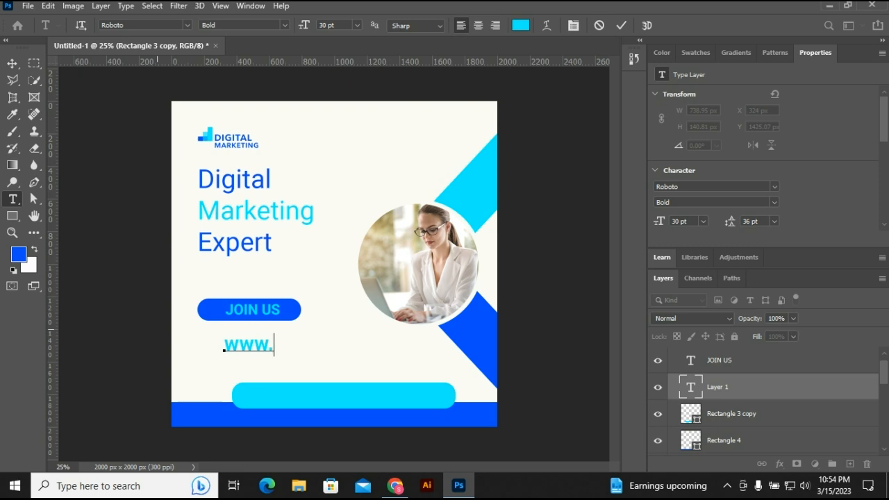
pyautogui.write('yoursite.com')
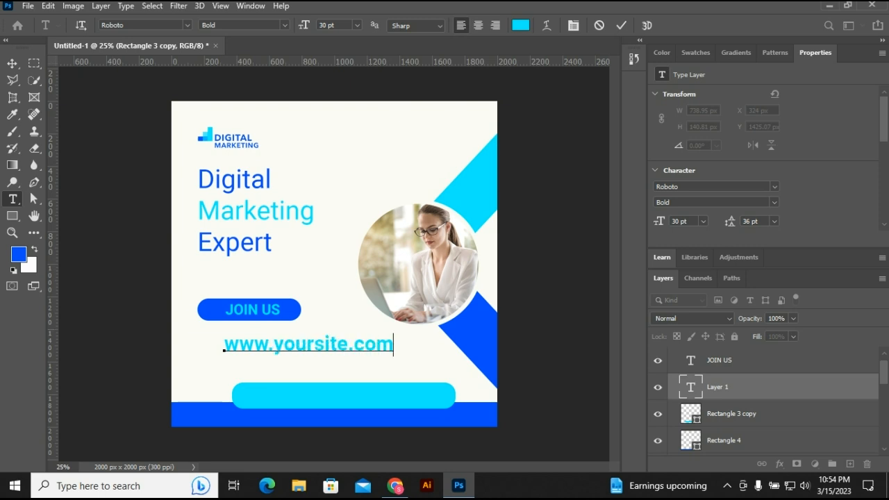
pyautogui.click(12, 63)
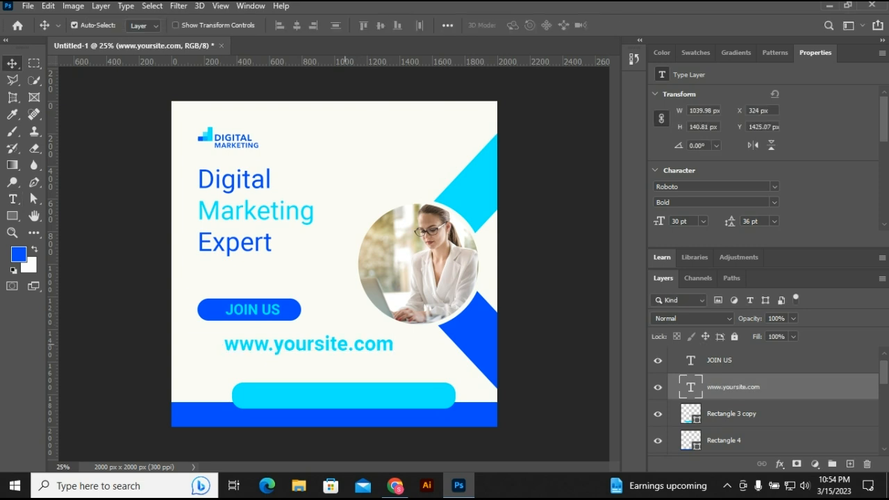
# Scale the website text down proportionally about its centre to about 48%
pyautogui.hotkey('ctrl', 't')
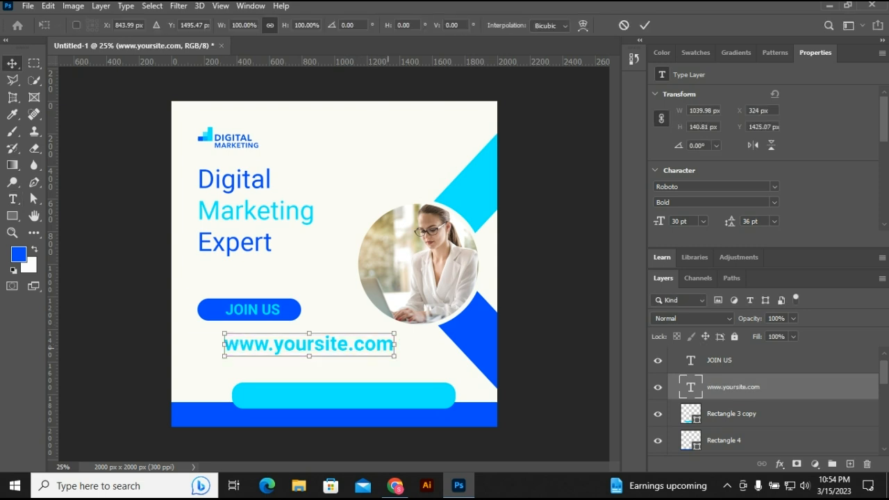
pyautogui.moveTo(394, 334); pyautogui.dragTo(352, 339)
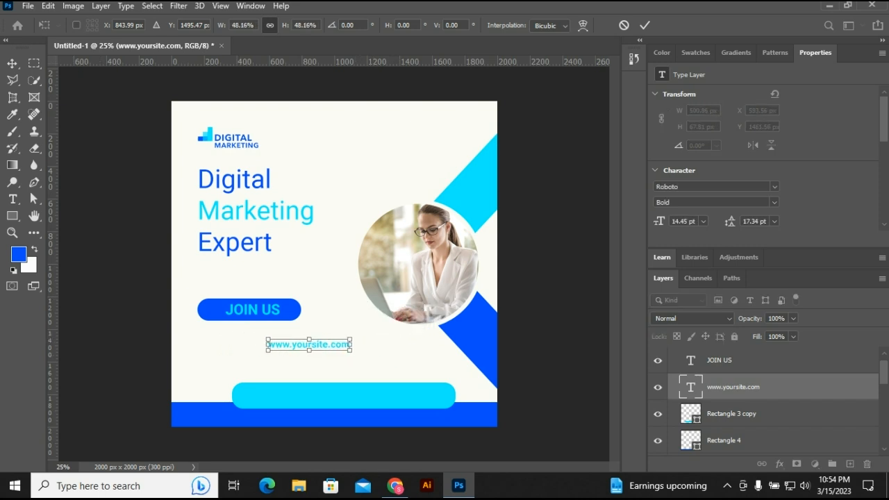
pyautogui.press('Return')
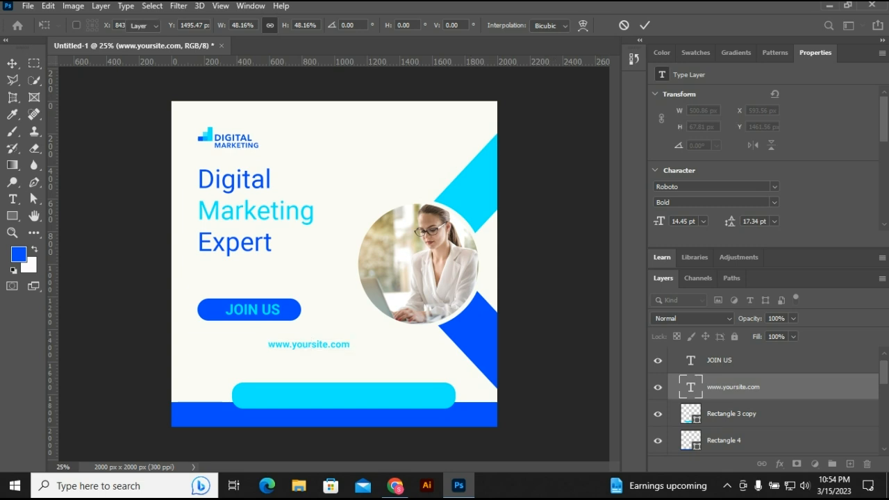
# Recolor the website text with the blue #024fff
pyautogui.press('Return')
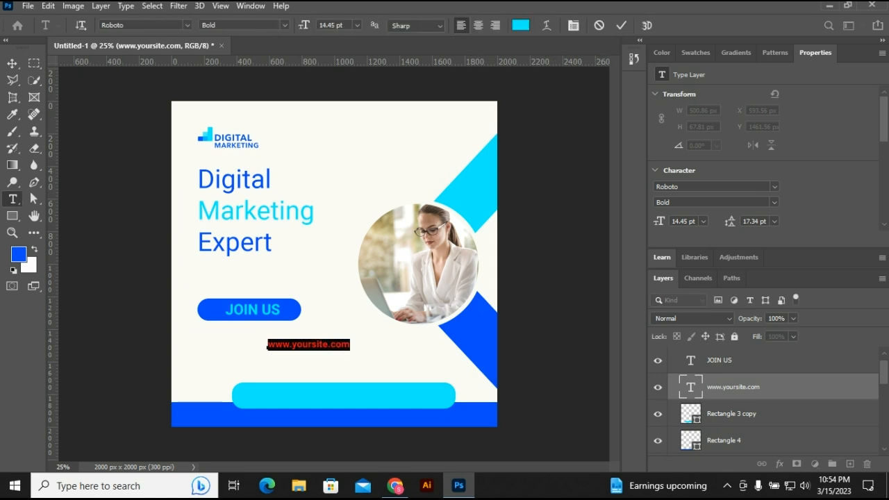
pyautogui.scroll(-1, 764, 155)
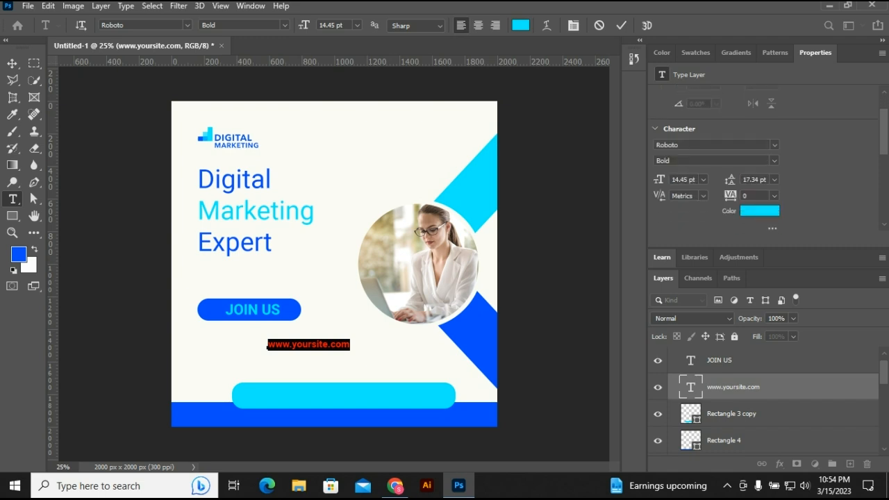
pyautogui.click(760, 210)
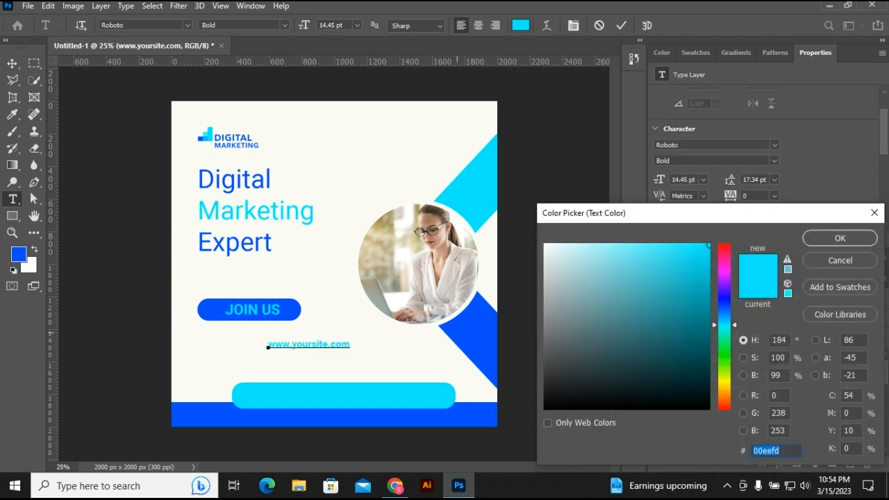
pyautogui.hotkey('ctrl', 'v')
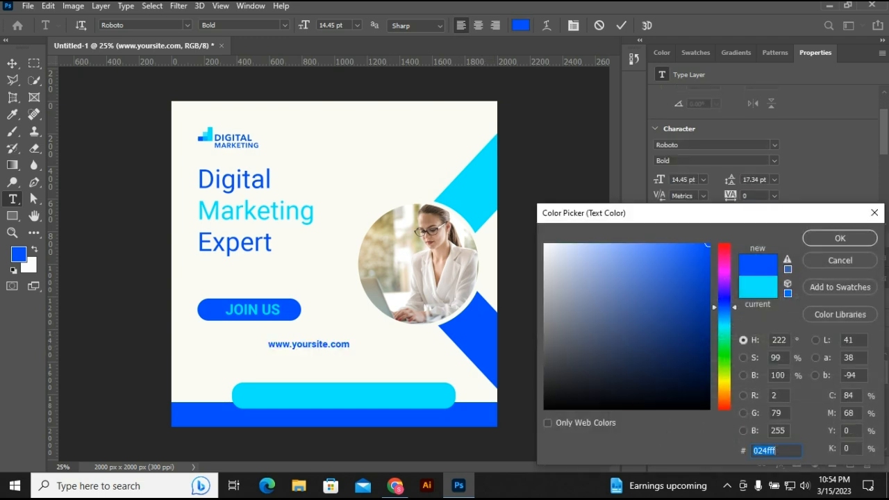
pyautogui.press('Return')
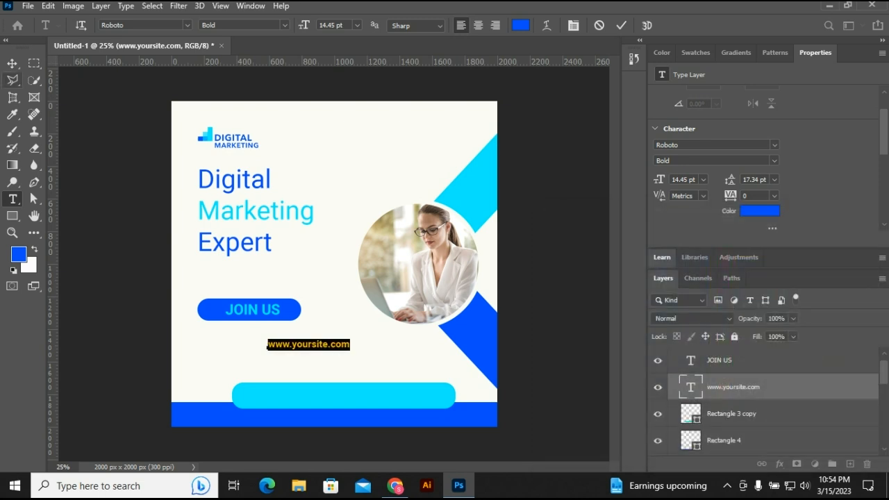
# Move the website text onto the left end of the cyan rounded bar, at about X 417, Y 1784 px, and deselect it
pyautogui.click(12, 63)
pyautogui.moveTo(308, 344); pyautogui.dragTo(280, 397)
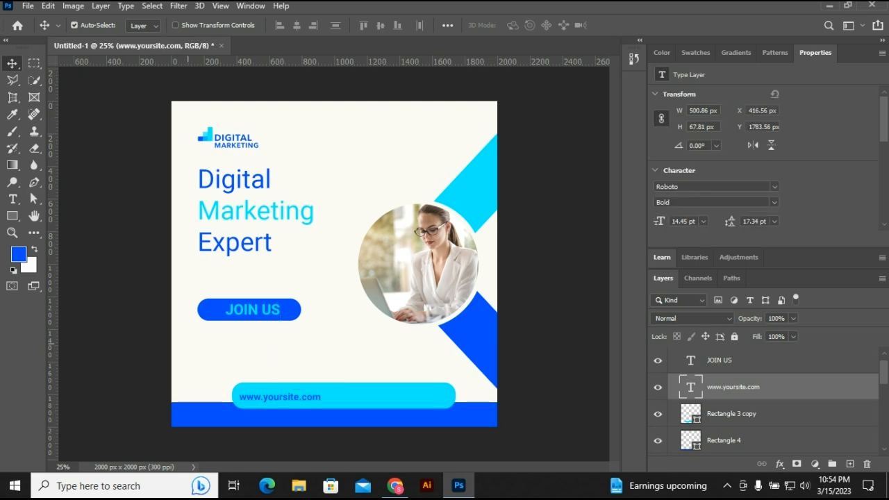
pyautogui.click(188, 343)
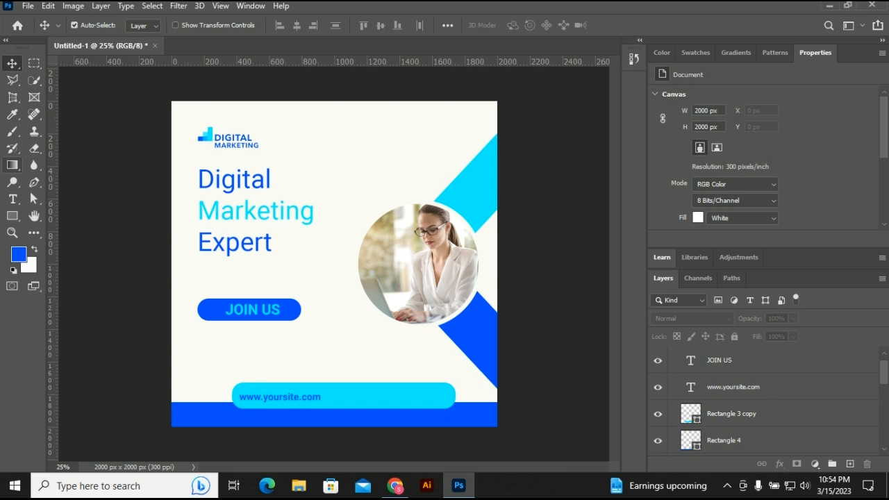
# Add a placeholder phone number as blue Roboto Bold 30 pt text between the JOIN US button and the cyan bar
pyautogui.click(12, 198)
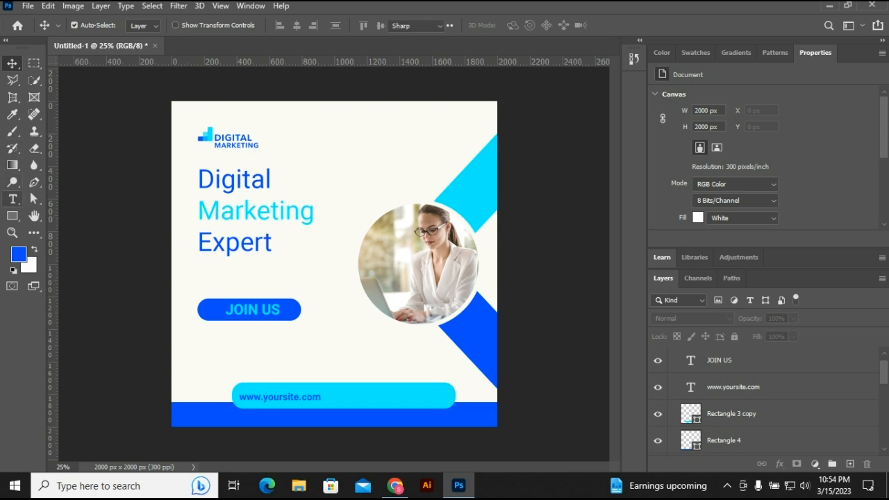
pyautogui.click(227, 352)
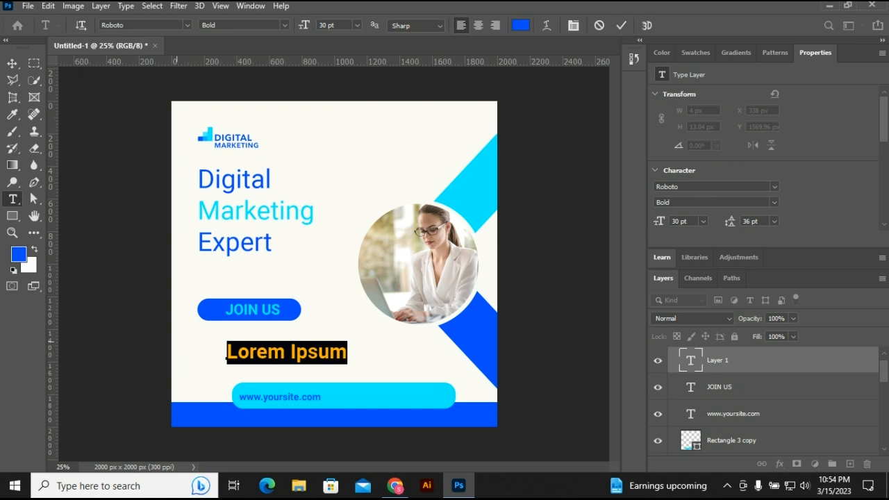
pyautogui.write('+')
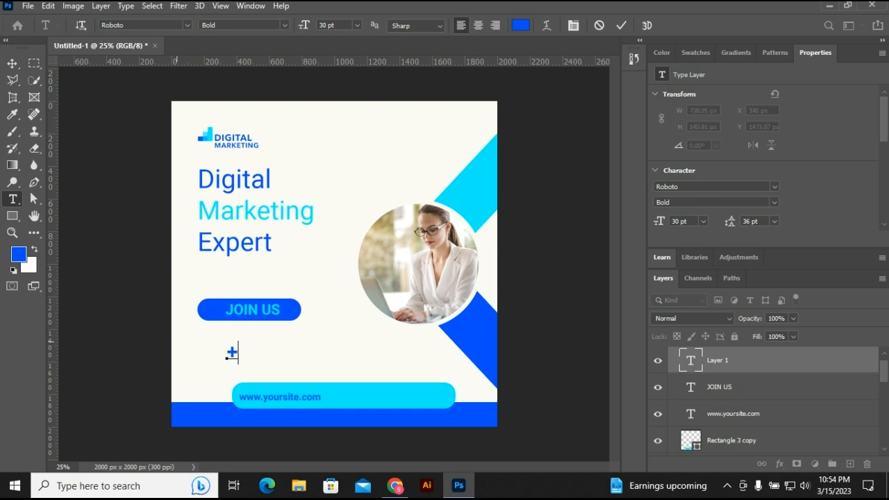
pyautogui.write('000')
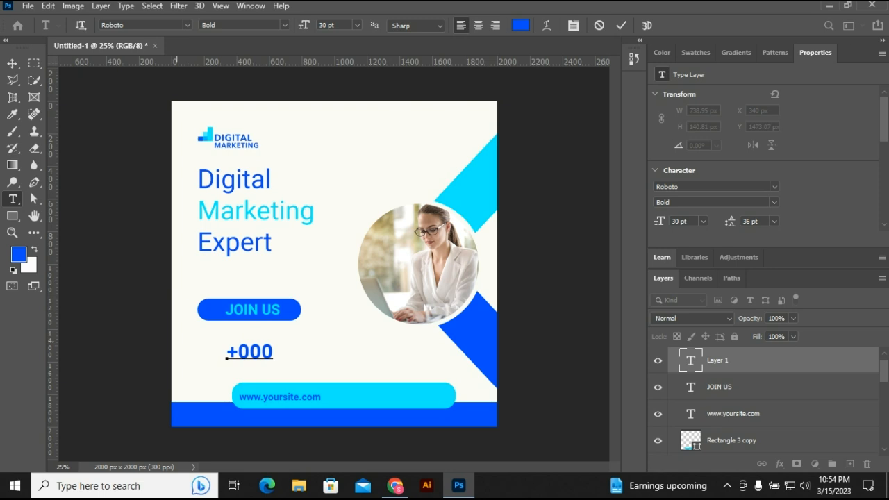
pyautogui.write(' 000 00')
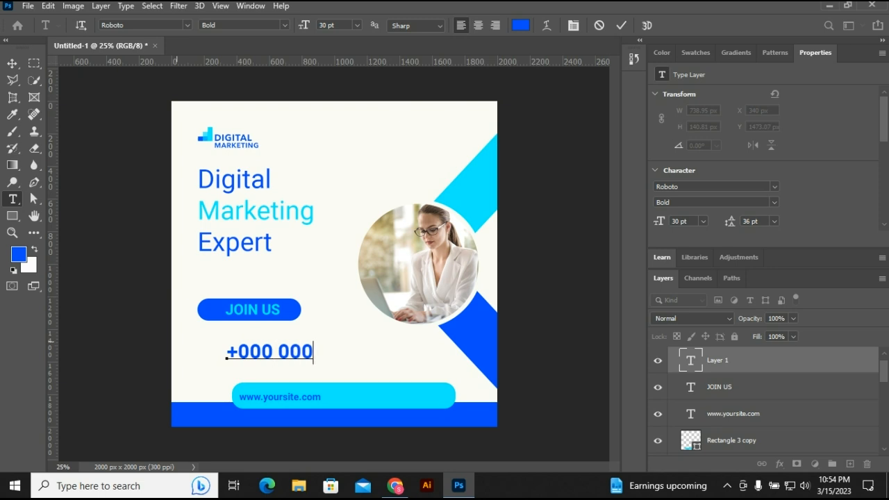
pyautogui.write('0')
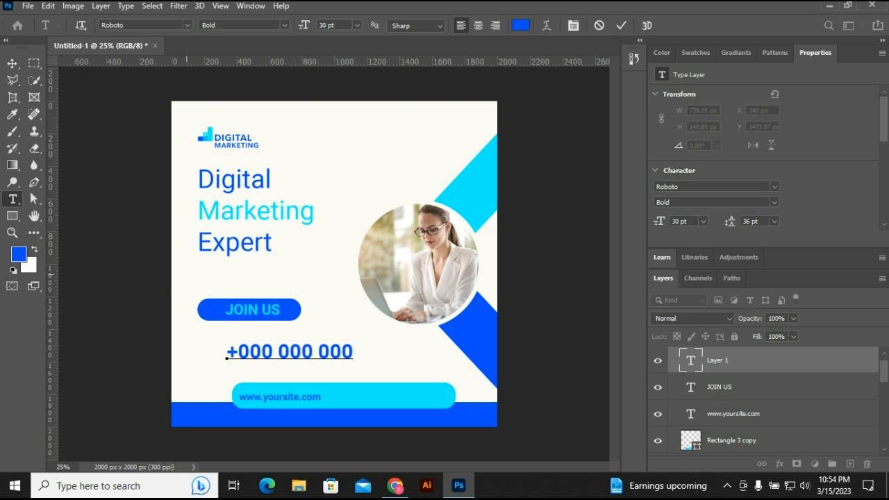
pyautogui.click(12, 63)
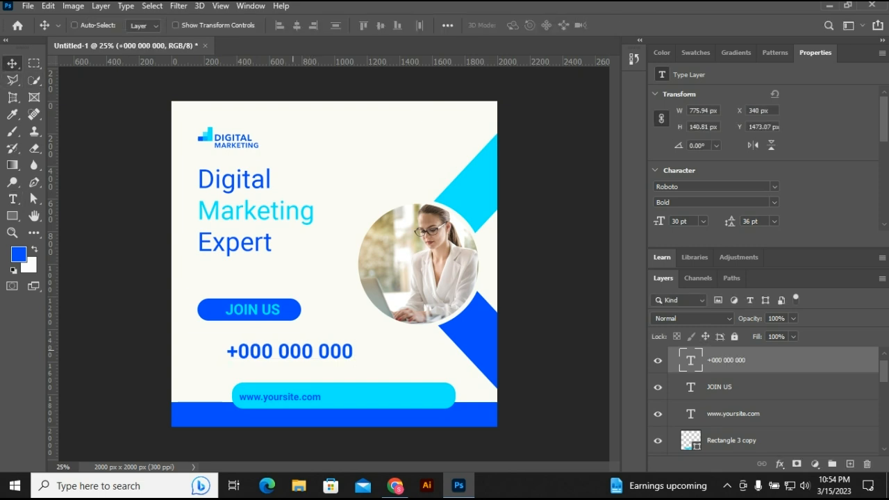
# Scale the phone number text down to about 48% and place it on the right end of the cyan rounded bar
pyautogui.hotkey('ctrl', 't')
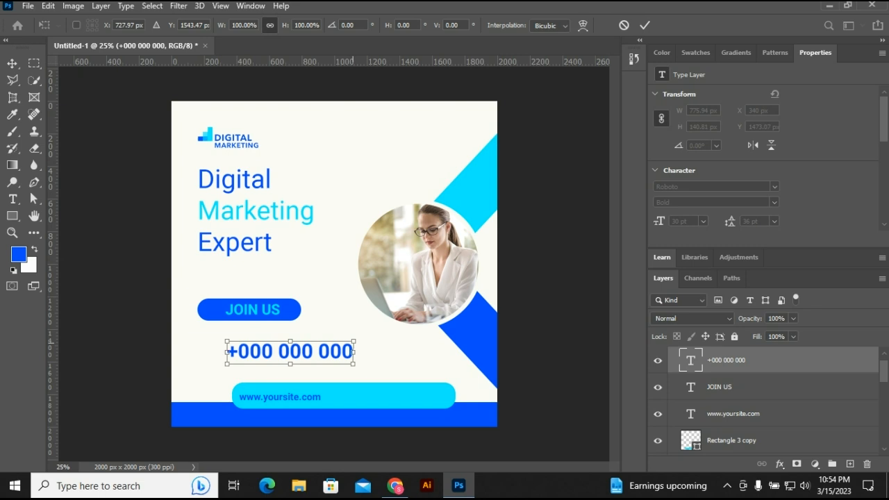
pyautogui.moveTo(353, 341); pyautogui.dragTo(321, 347)
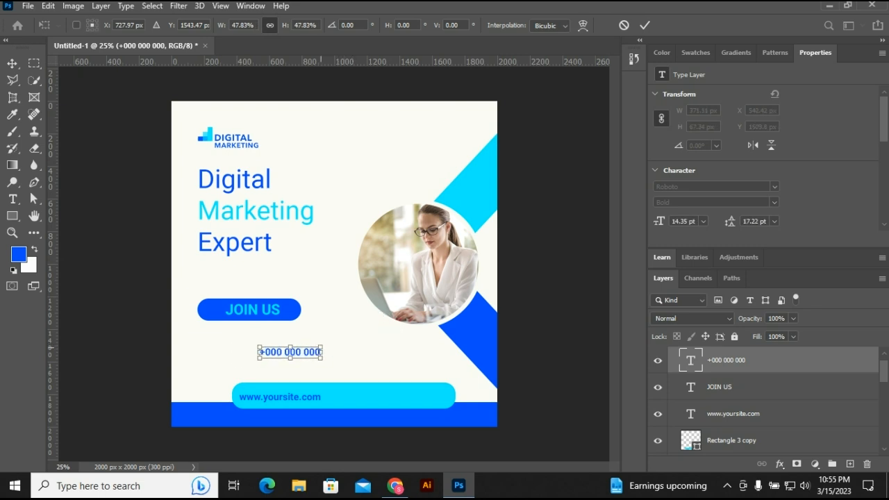
pyautogui.press('Return')
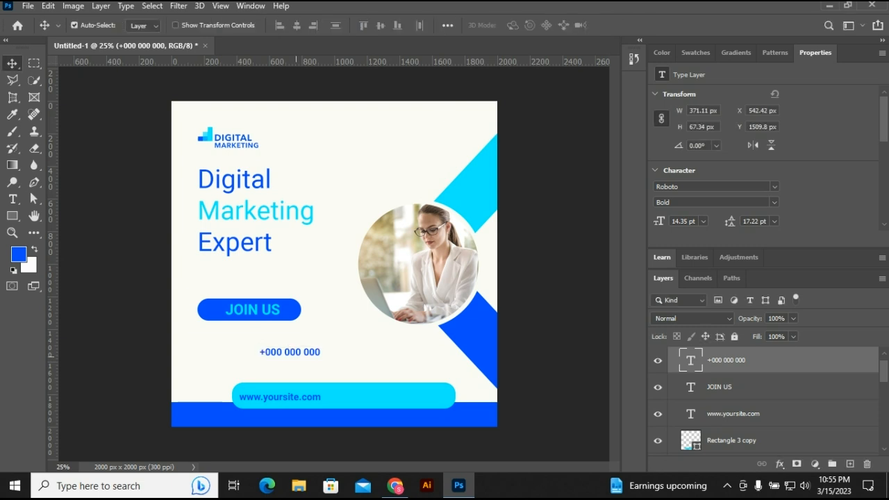
pyautogui.moveTo(320, 347); pyautogui.dragTo(420, 398)
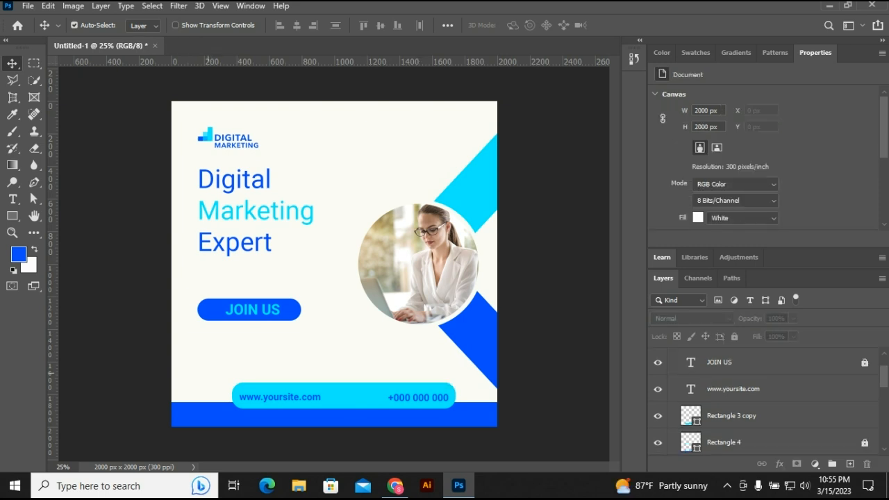
# Align the vertical centres of the website text, phone text and cyan bar, and shift them 56 px left to the canvas's horizontal centre
pyautogui.moveTo(209, 375); pyautogui.dragTo(464, 406)
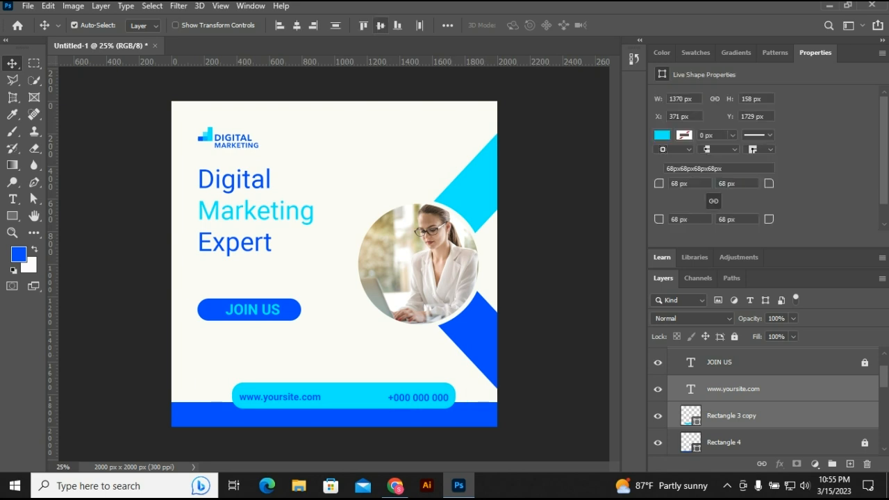
pyautogui.click(380, 25)
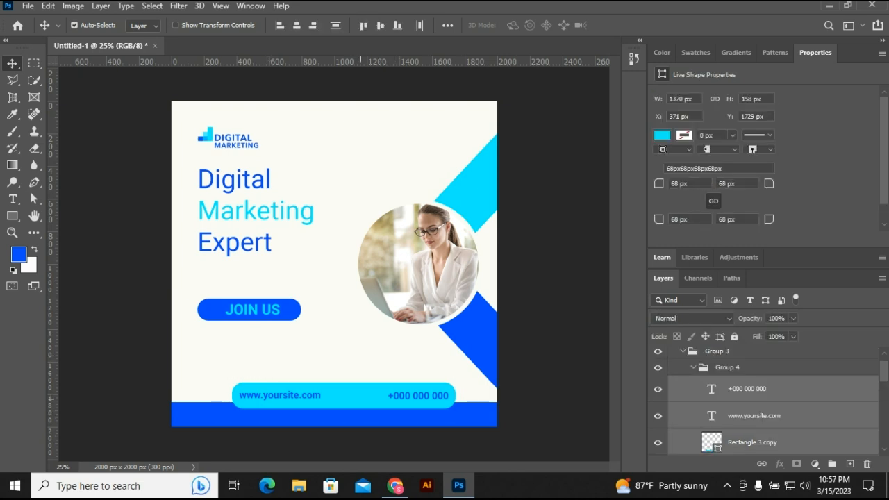
pyautogui.moveTo(361, 364); pyautogui.dragTo(352, 365)
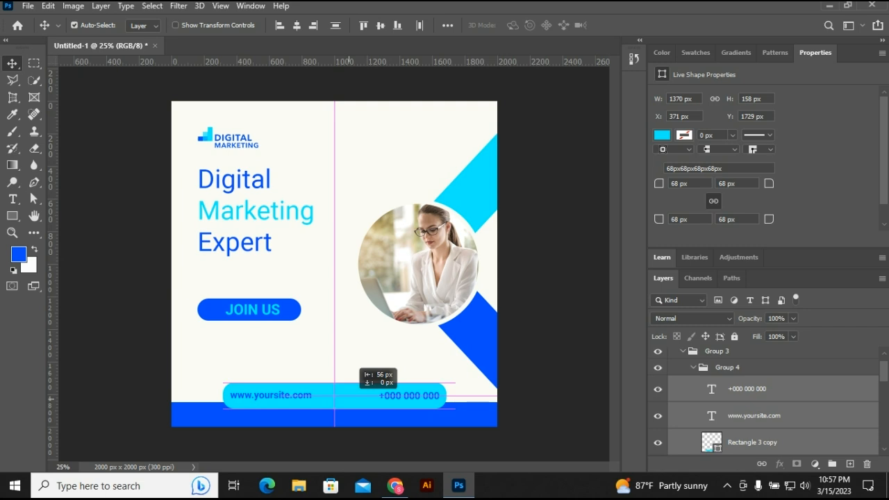
pyautogui.moveTo(351, 365); pyautogui.dragTo(352, 365)
pyautogui.click(558, 286)
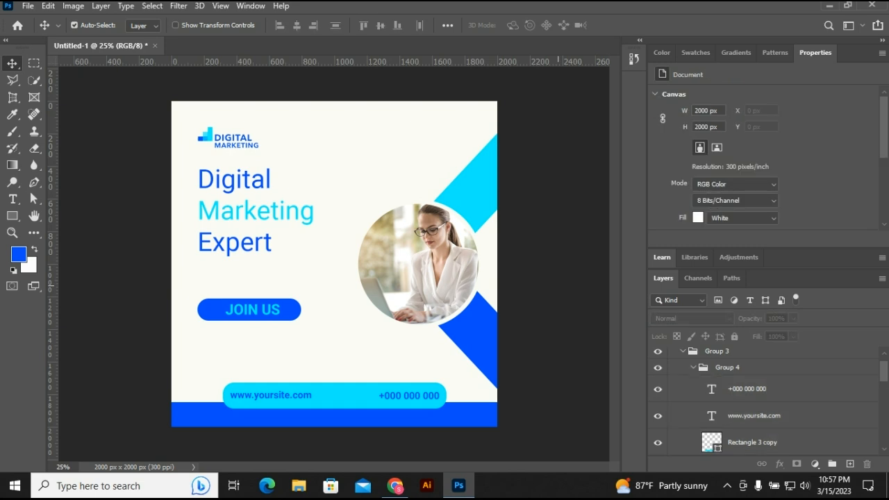